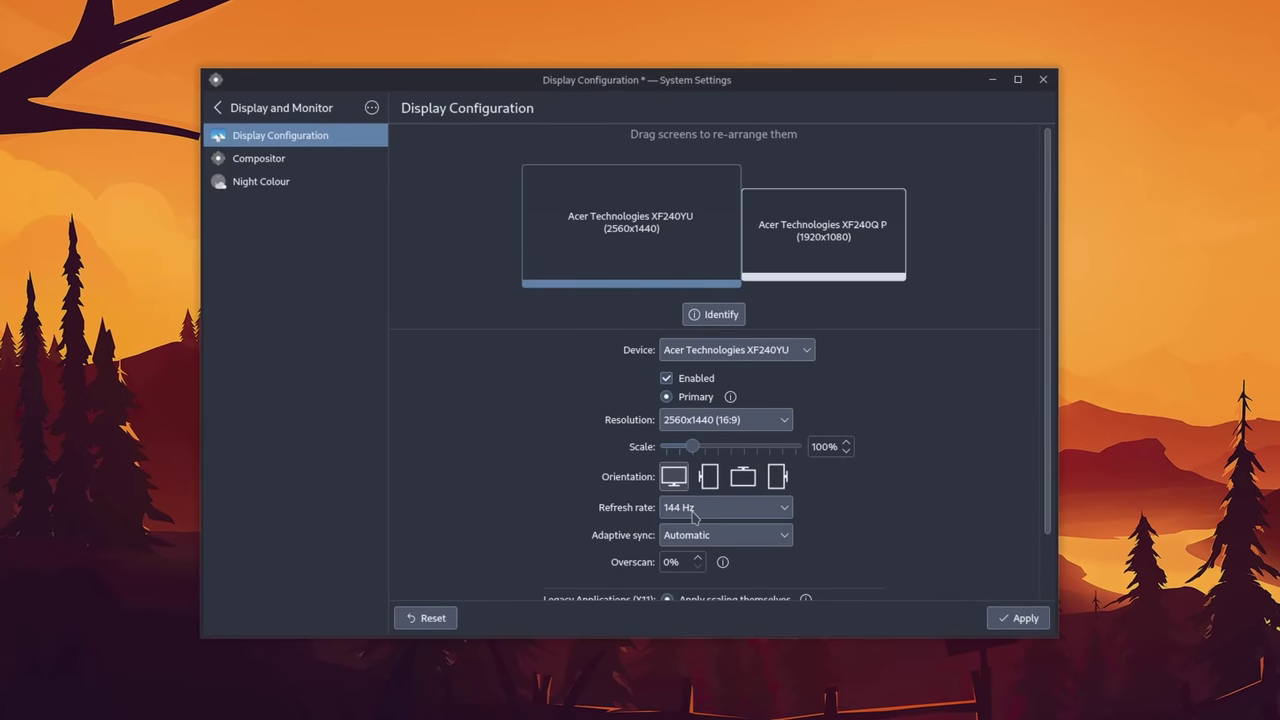
- Examine the display's adaptive sync setting and the Plasma Style and Colours pages of the appearance settings
click(750, 535)
click(785, 536)
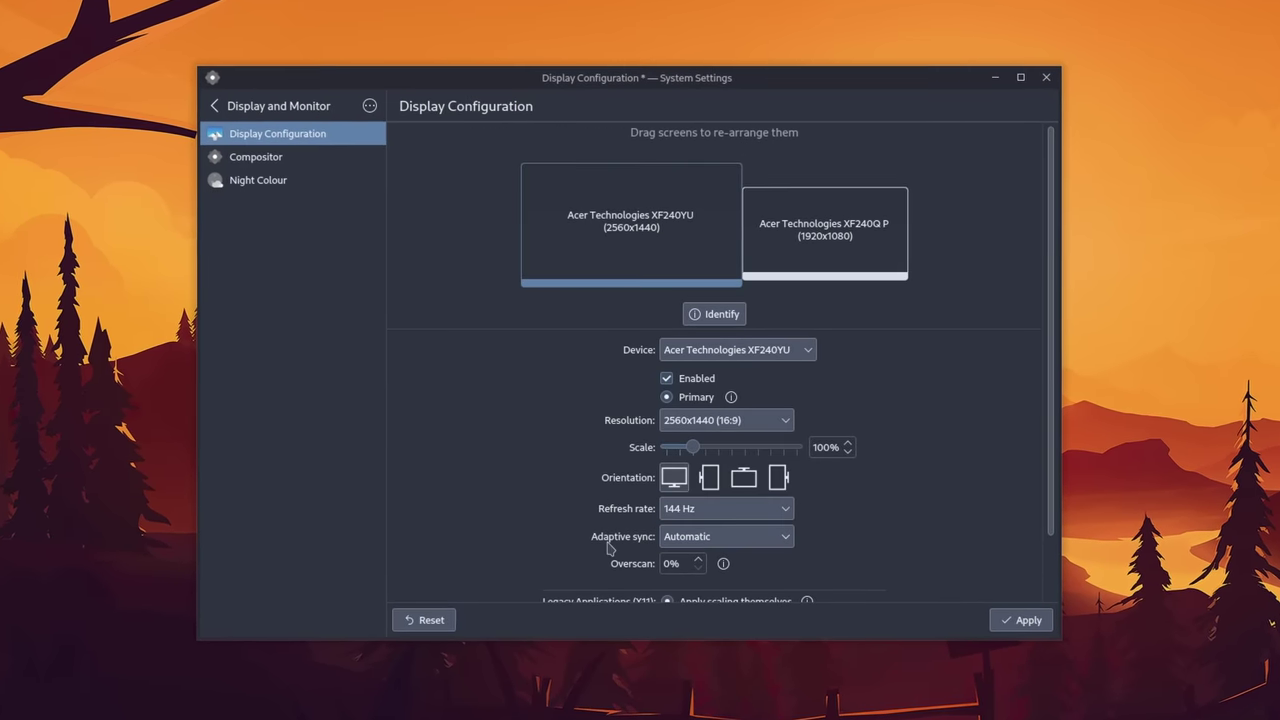
click(722, 537)
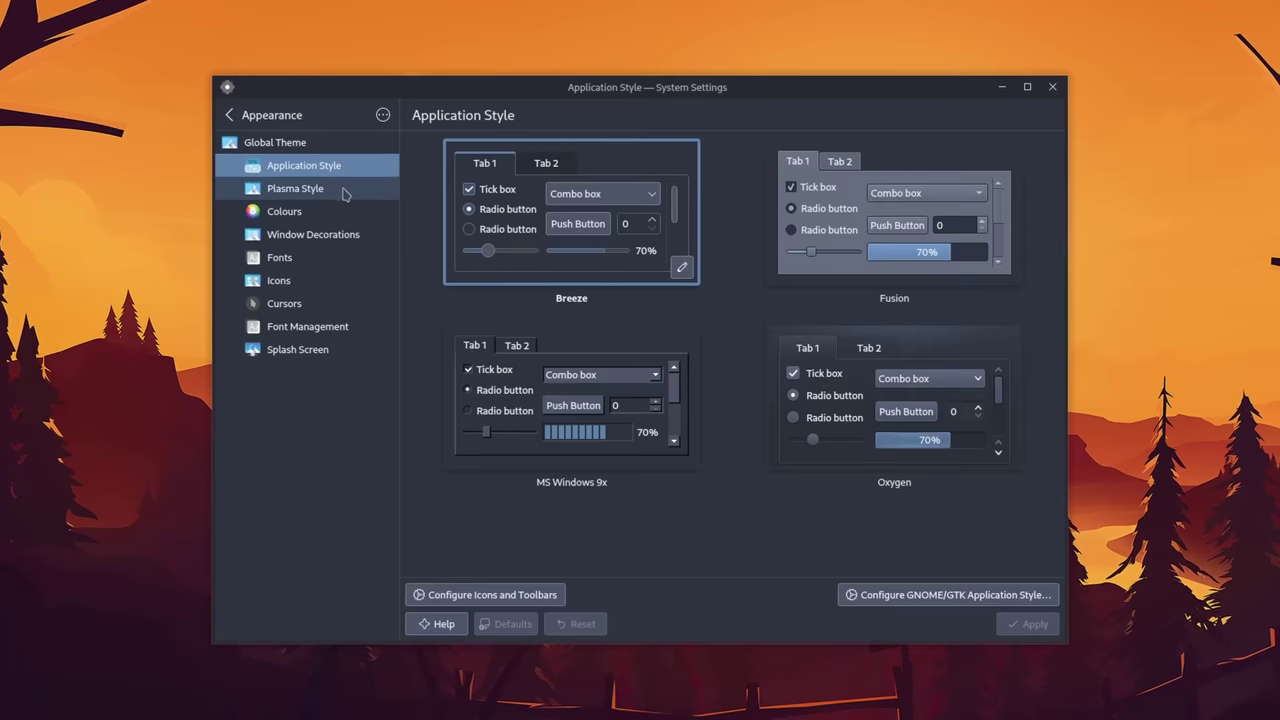
click(340, 192)
click(334, 210)
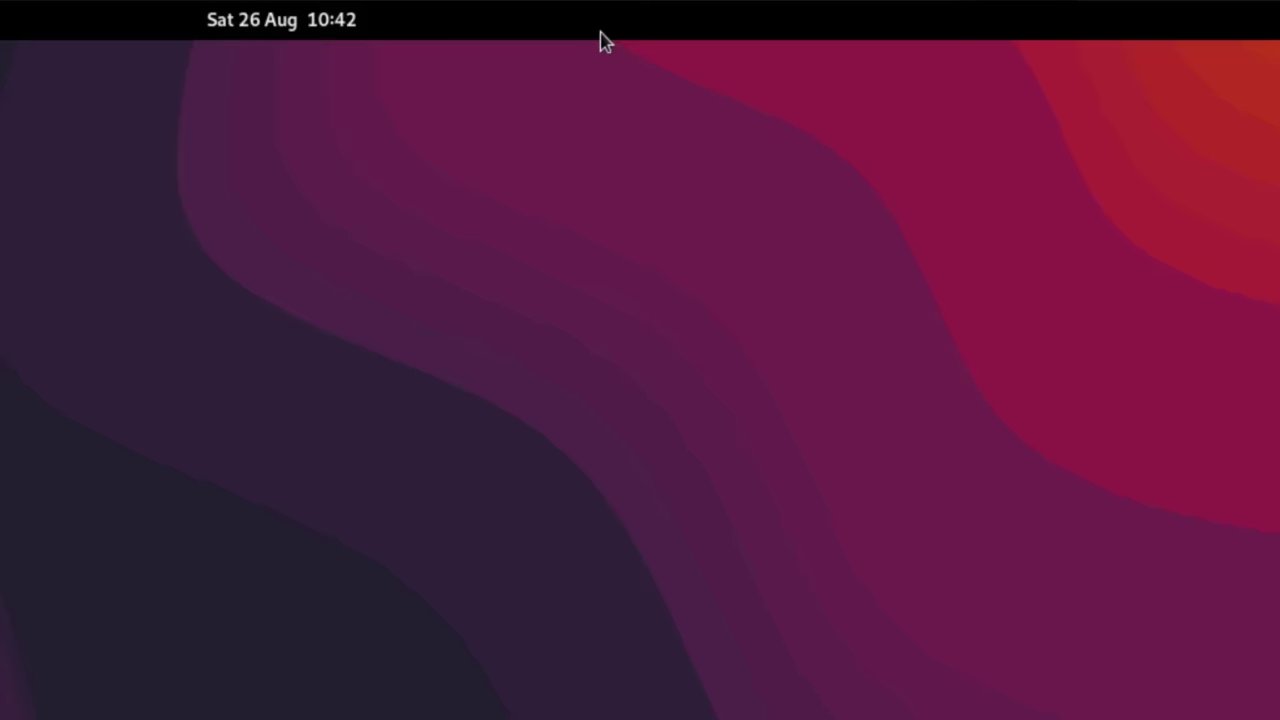
- View the GNOME desktop's calendar and notification area, and its empty Activities overview
click(1247, 27)
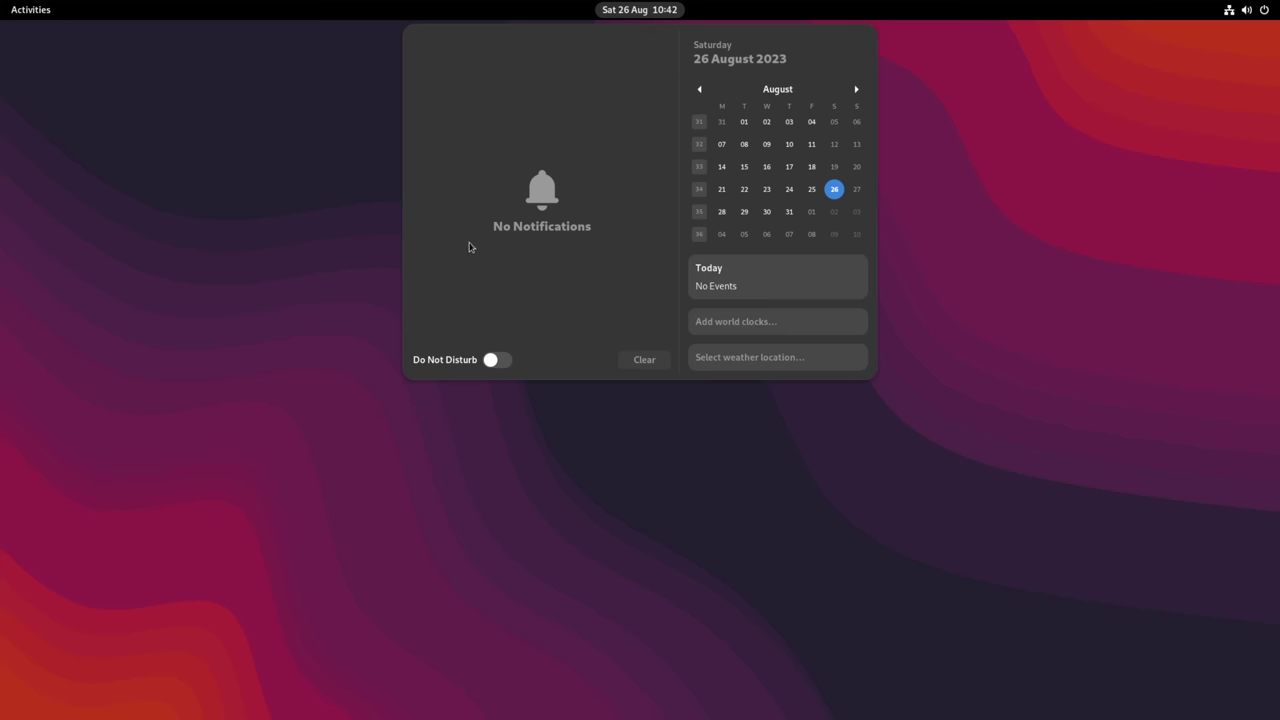
click(384, 172)
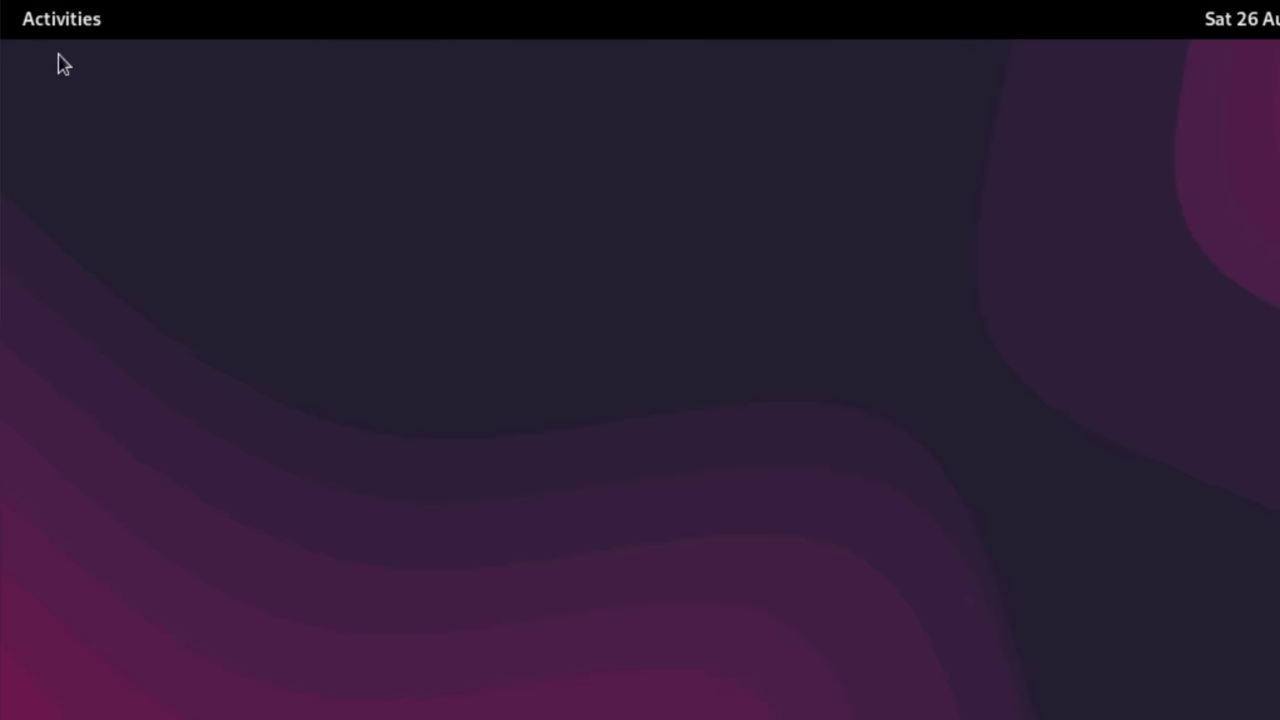
click(30, 30)
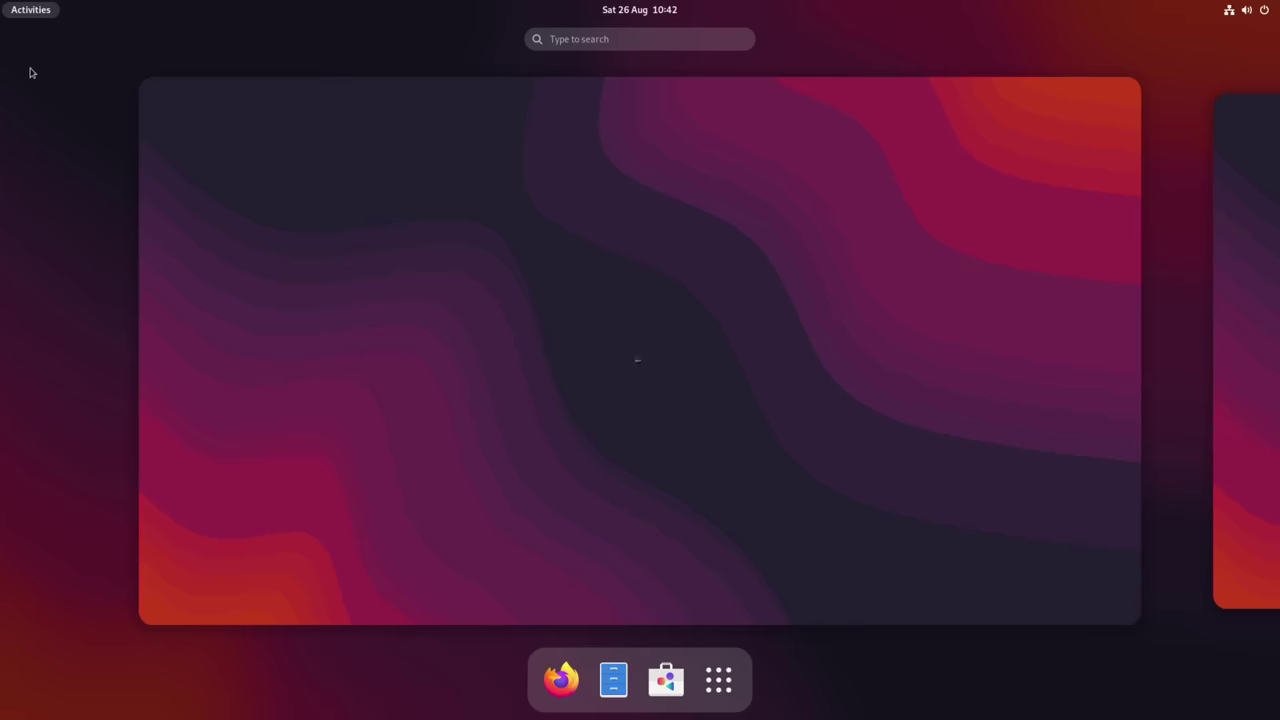
key(super)
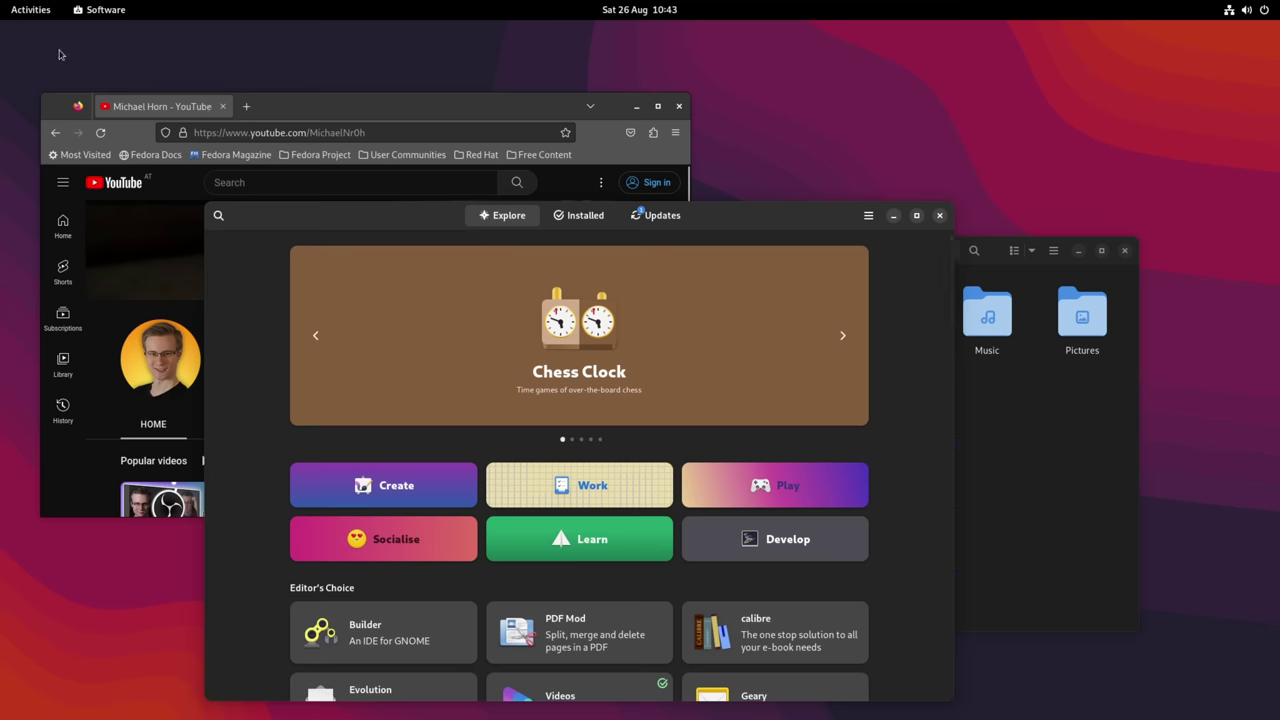
- Examine how the Activities overview arranges the open windows and workspaces, and show the GNOME app grid
click(30, 11)
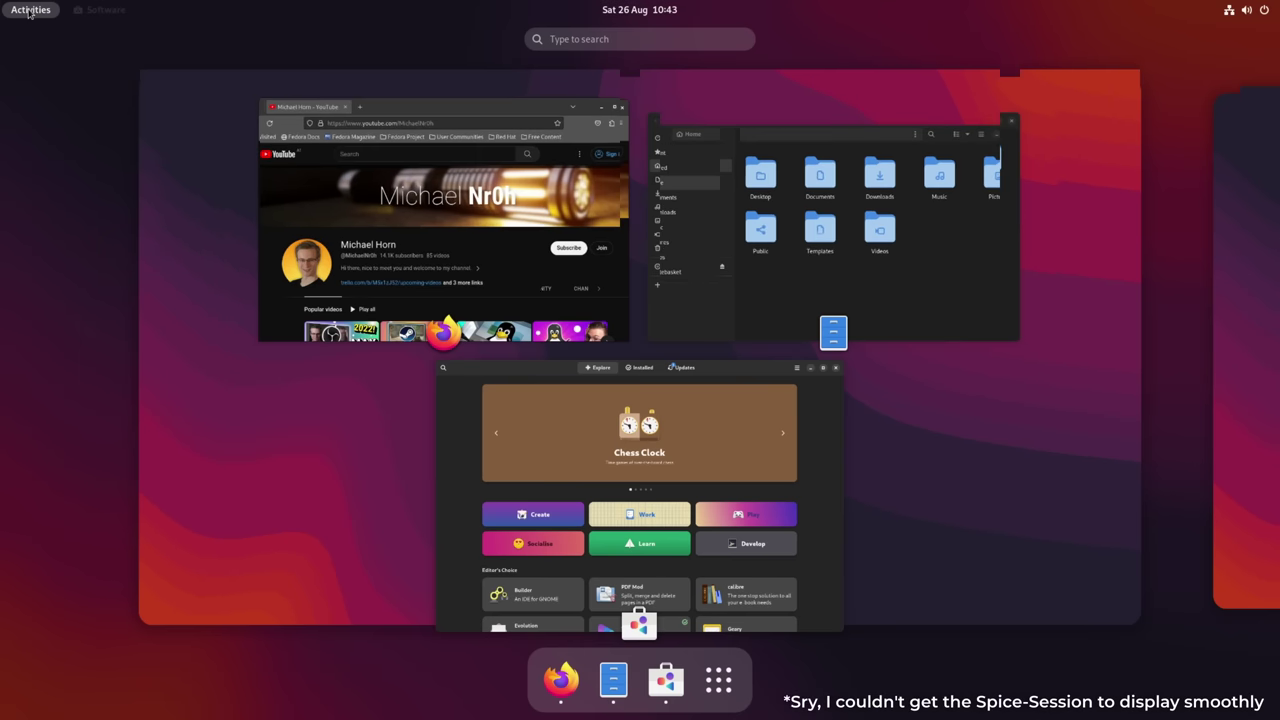
click(30, 11)
click(30, 11)
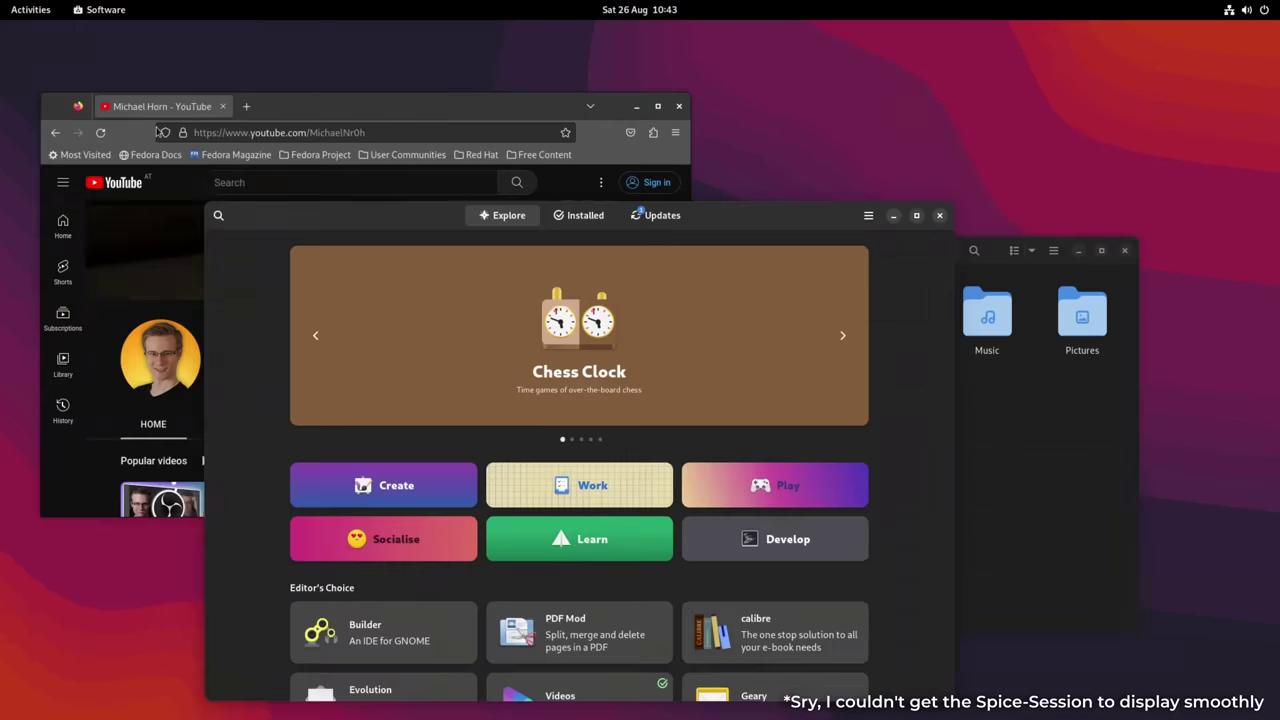
drag(880, 250, 1250, 337)
drag(671, 300, 695, 183)
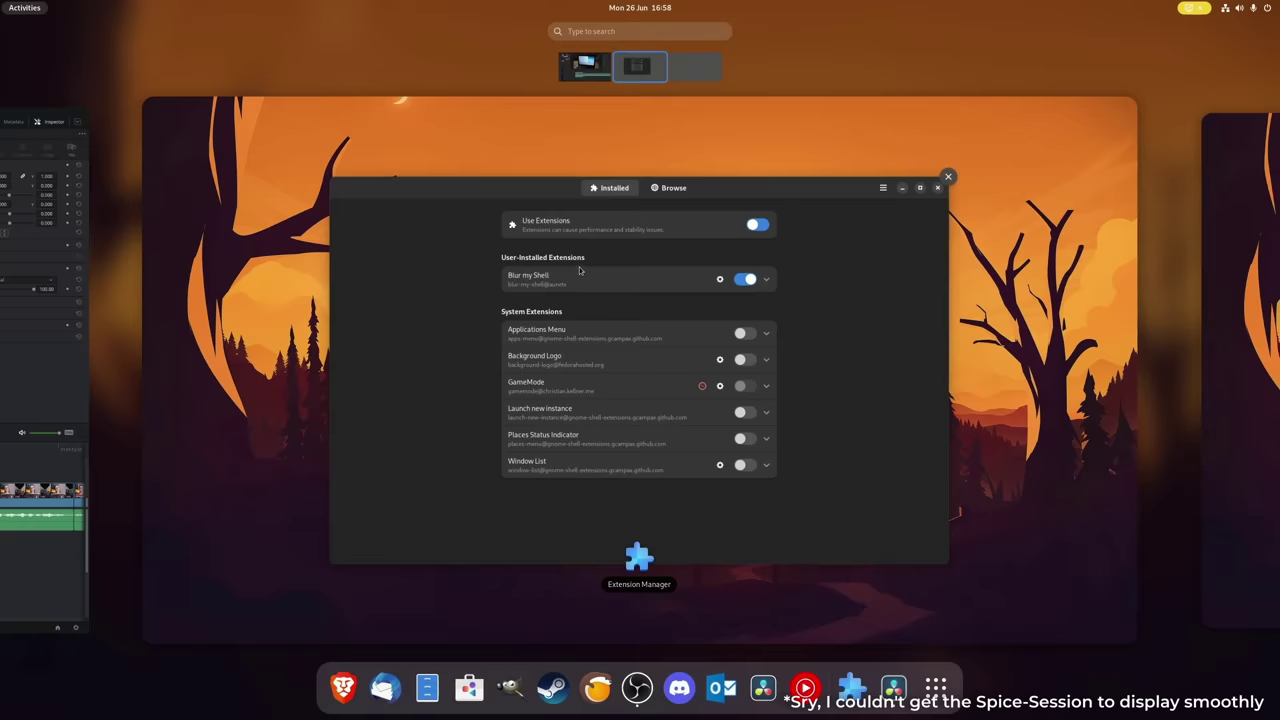
scroll(689, 385, down, 1)
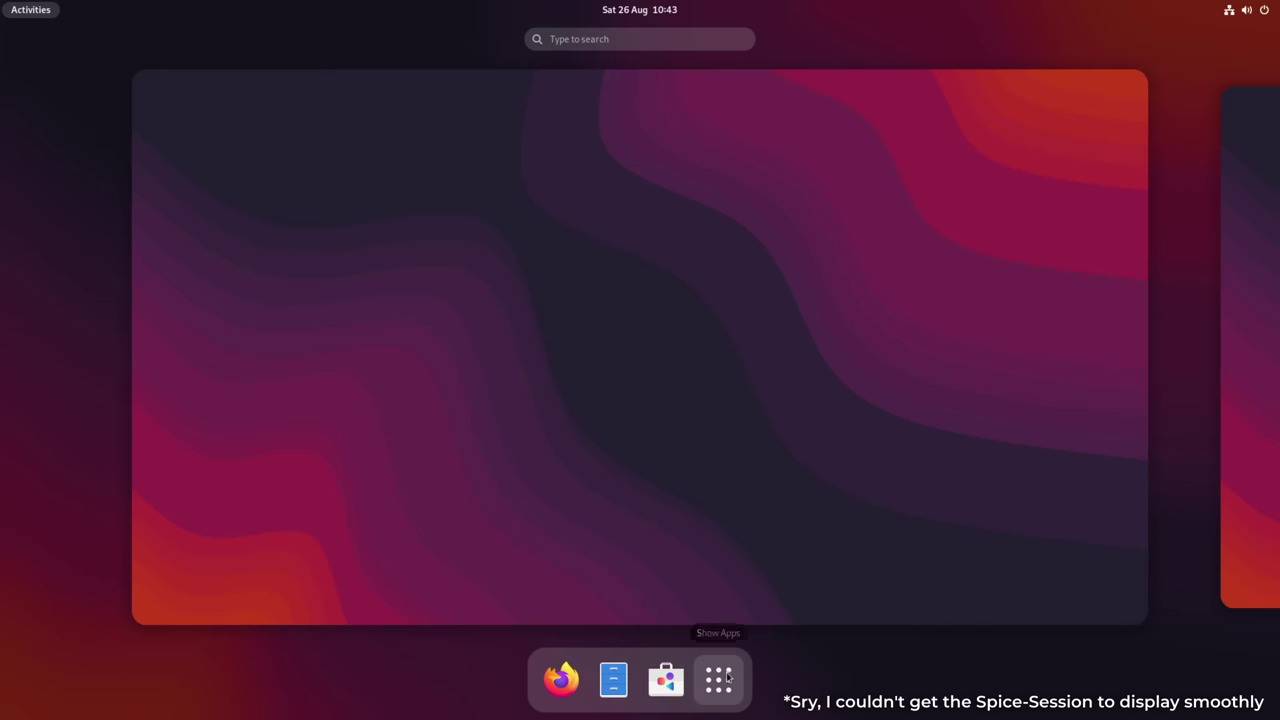
click(720, 679)
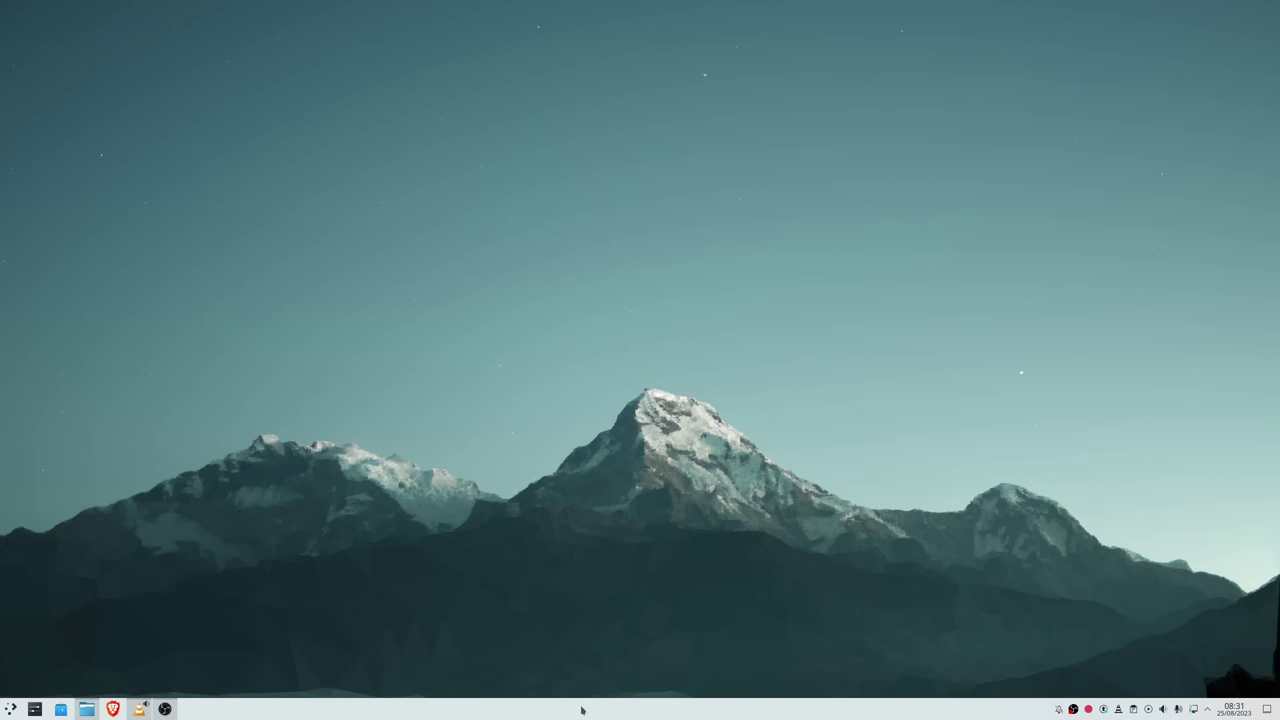
- Put the KDE Plasma panel into edit mode and move it from the bottom to the top edge of the screen
right_click(581, 712)
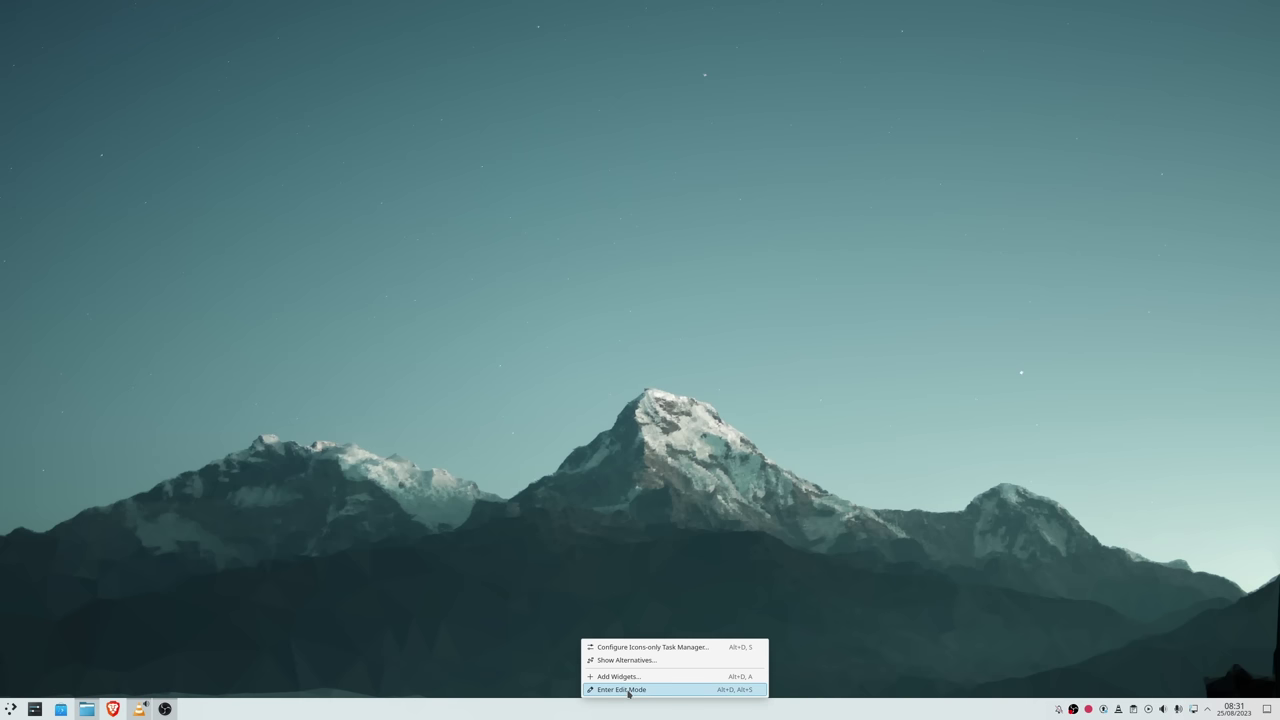
click(629, 690)
drag(567, 667, 560, 100)
- Set the panel's height to 32 and its opacity to Opaque
click(706, 100)
click(845, 148)
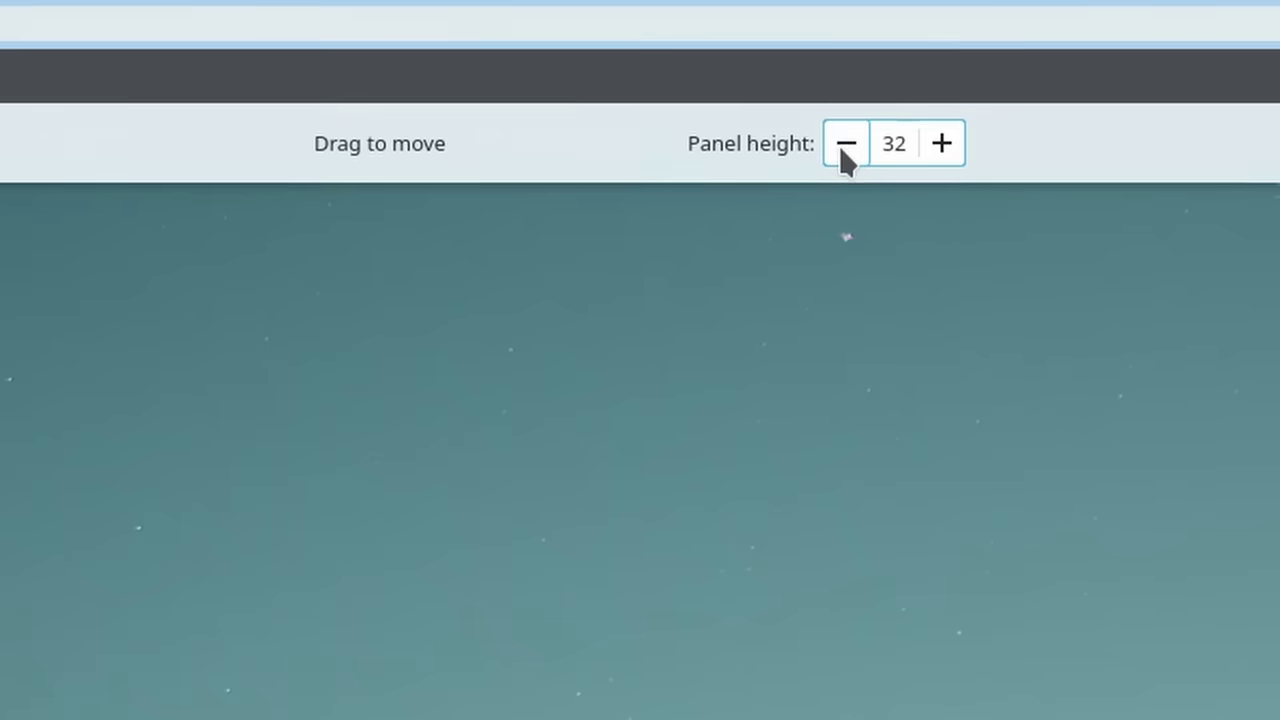
click(1279, 147)
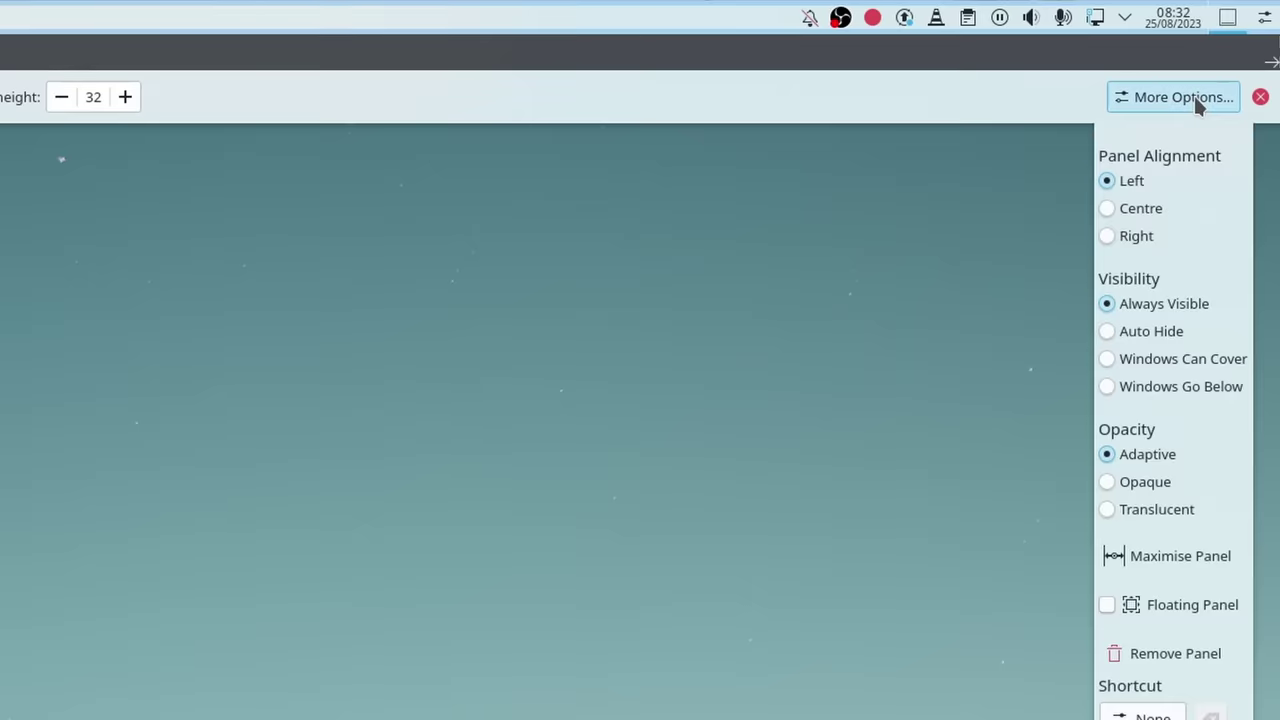
click(1133, 485)
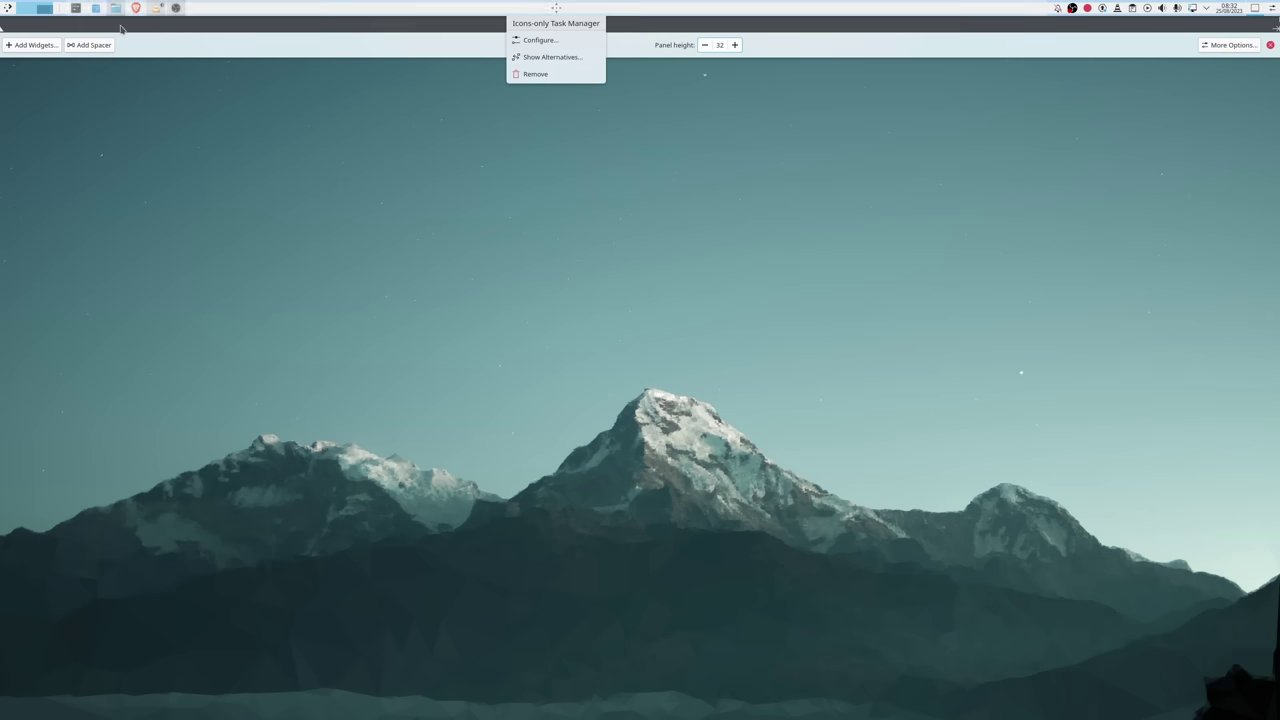
- Add spacers to the panel and move the digital clock between them so that it sits centred
click(87, 44)
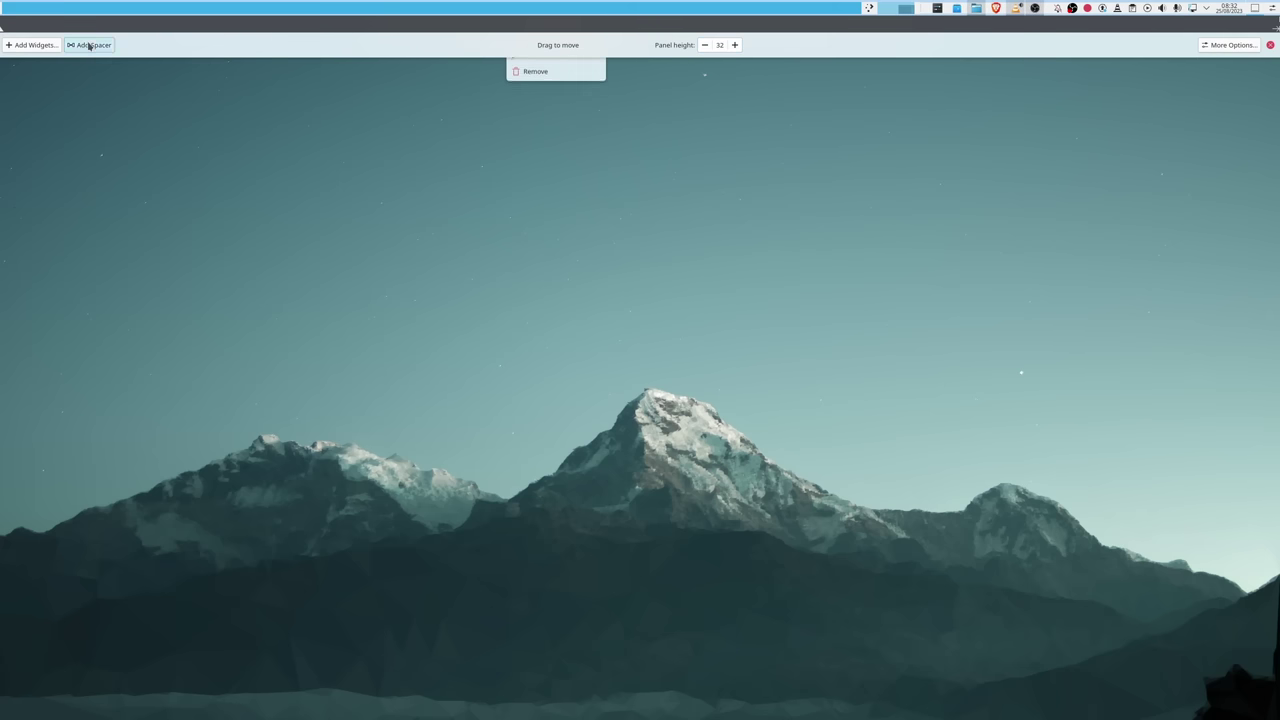
drag(790, 10, 1006, 8)
drag(1222, 10, 845, 8)
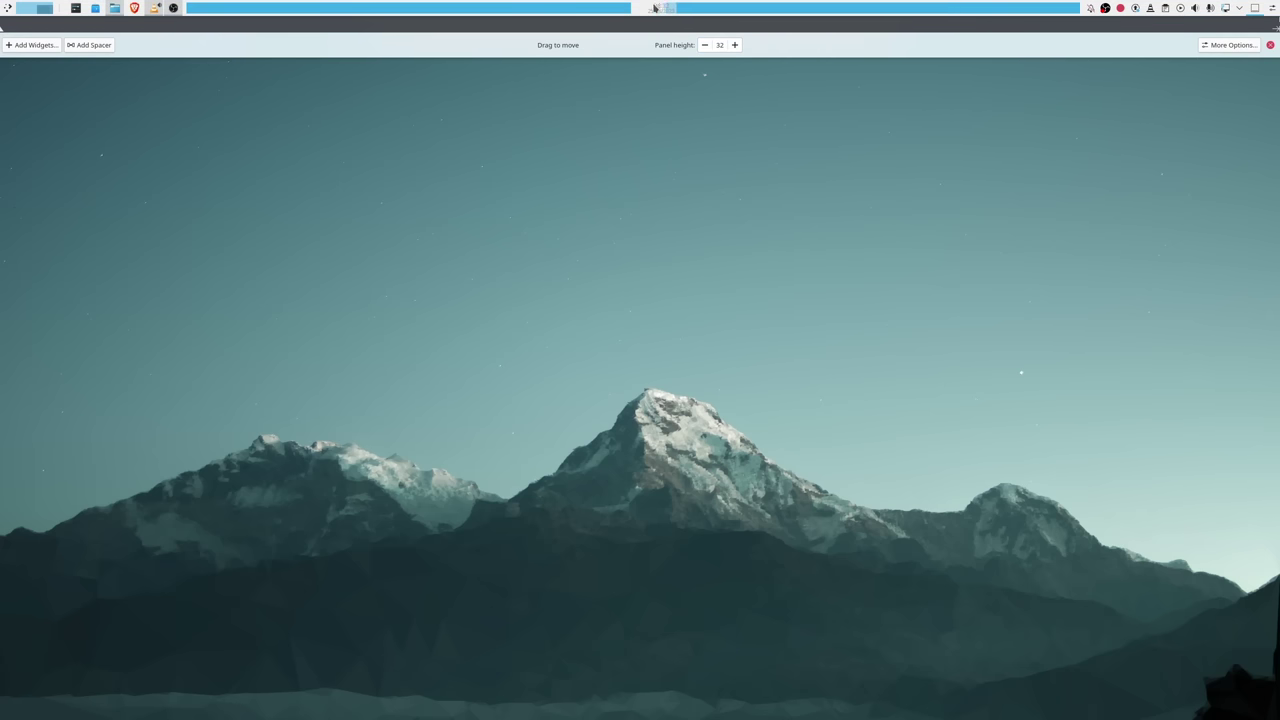
drag(653, 8, 649, 9)
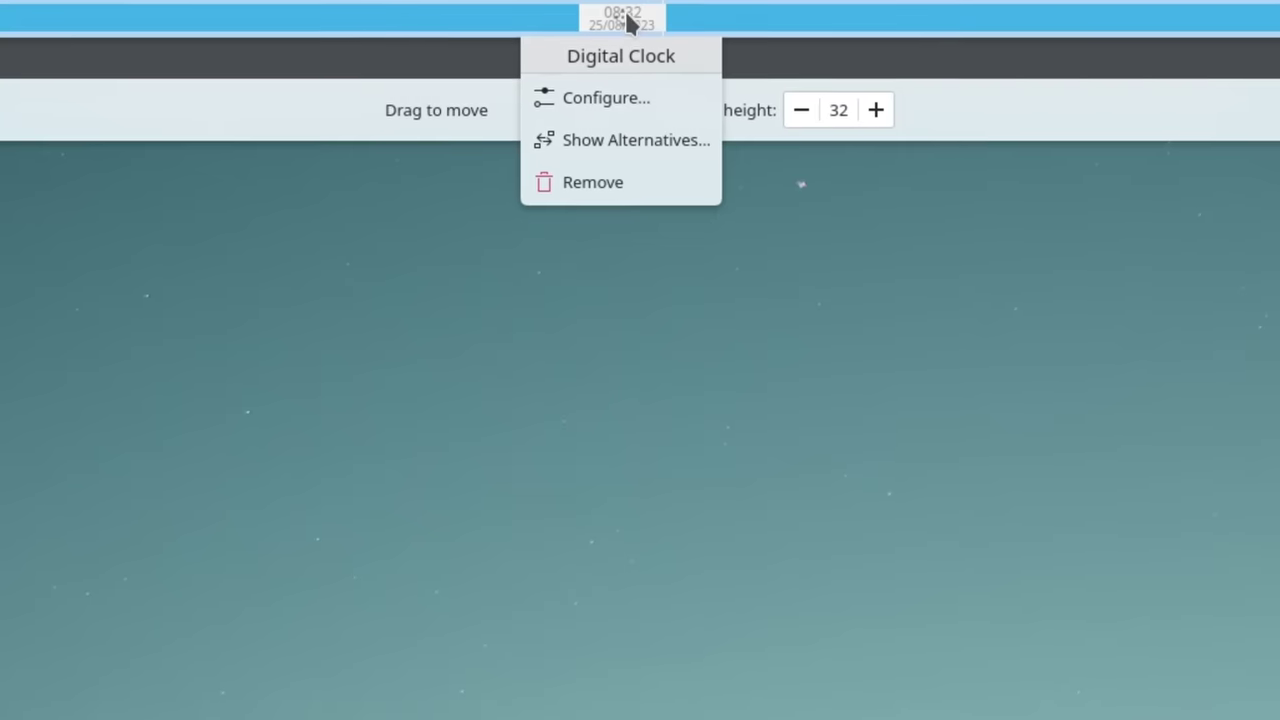
- Configure the digital clock to always show the date beside the time
right_click(631, 8)
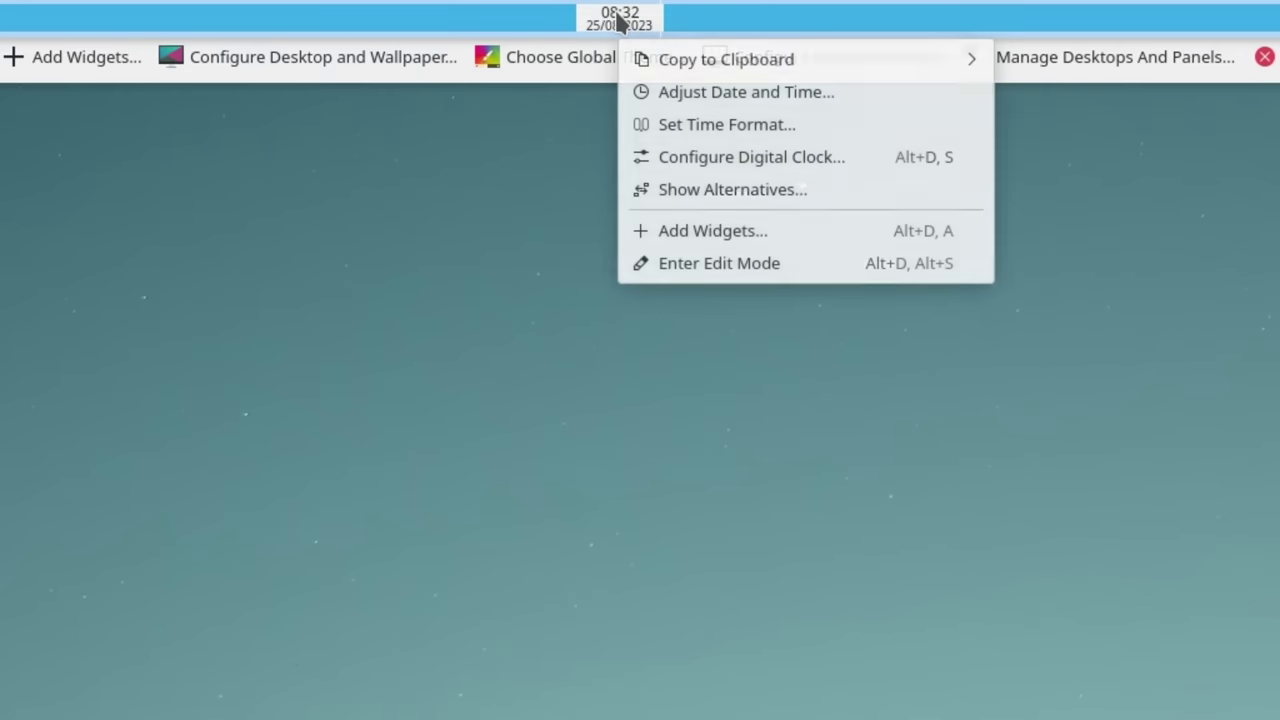
click(700, 157)
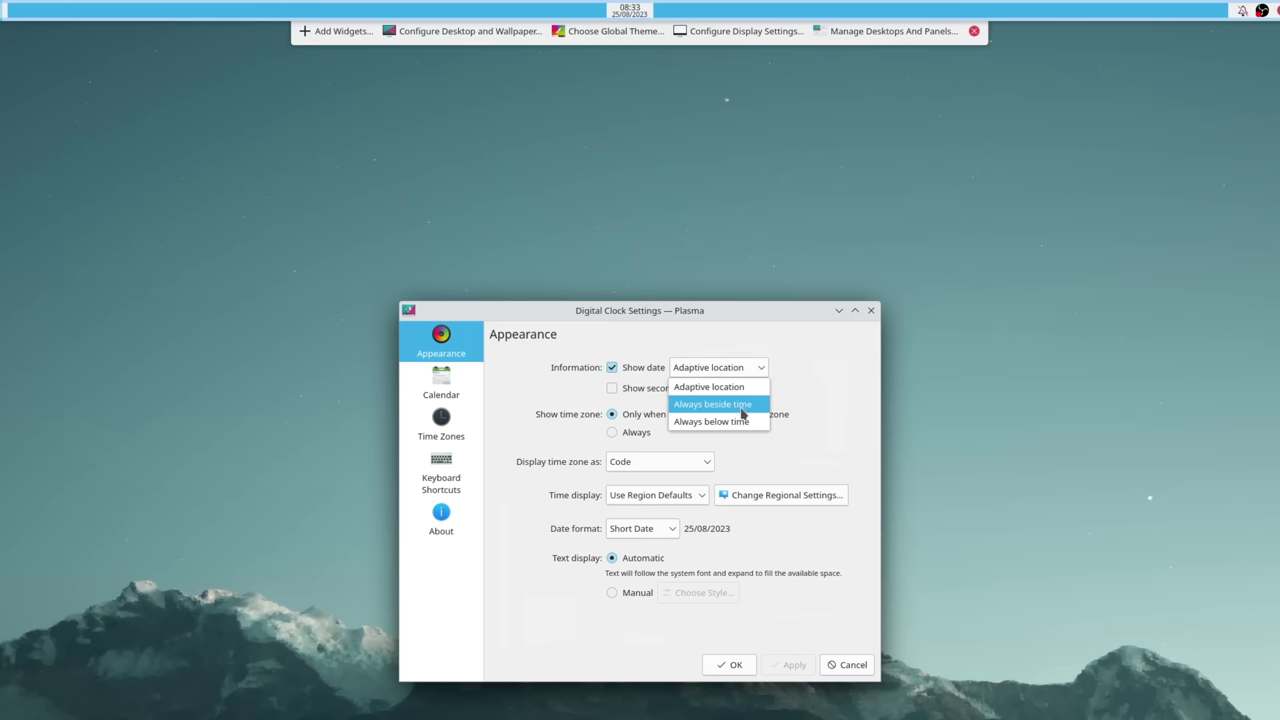
click(741, 409)
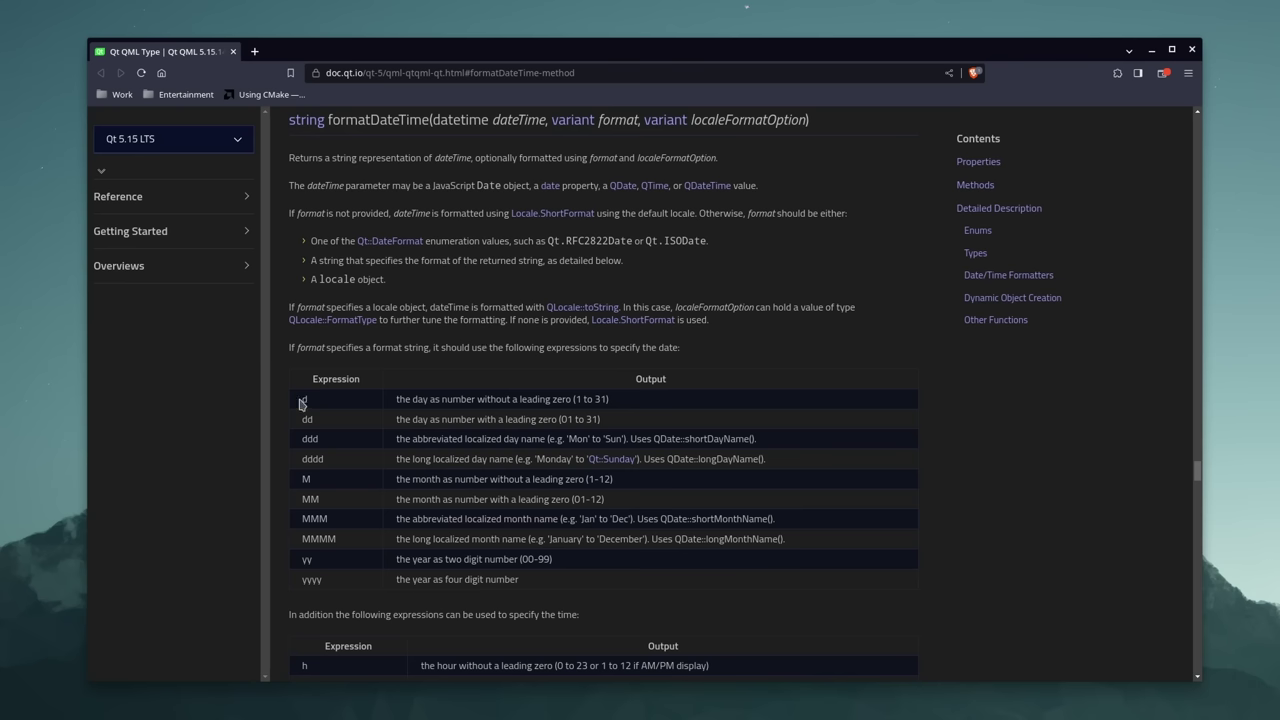
- Look up the date expressions in the Qt documentation and give the digital clock the custom date format ddd d MMM
drag(300, 403, 616, 566)
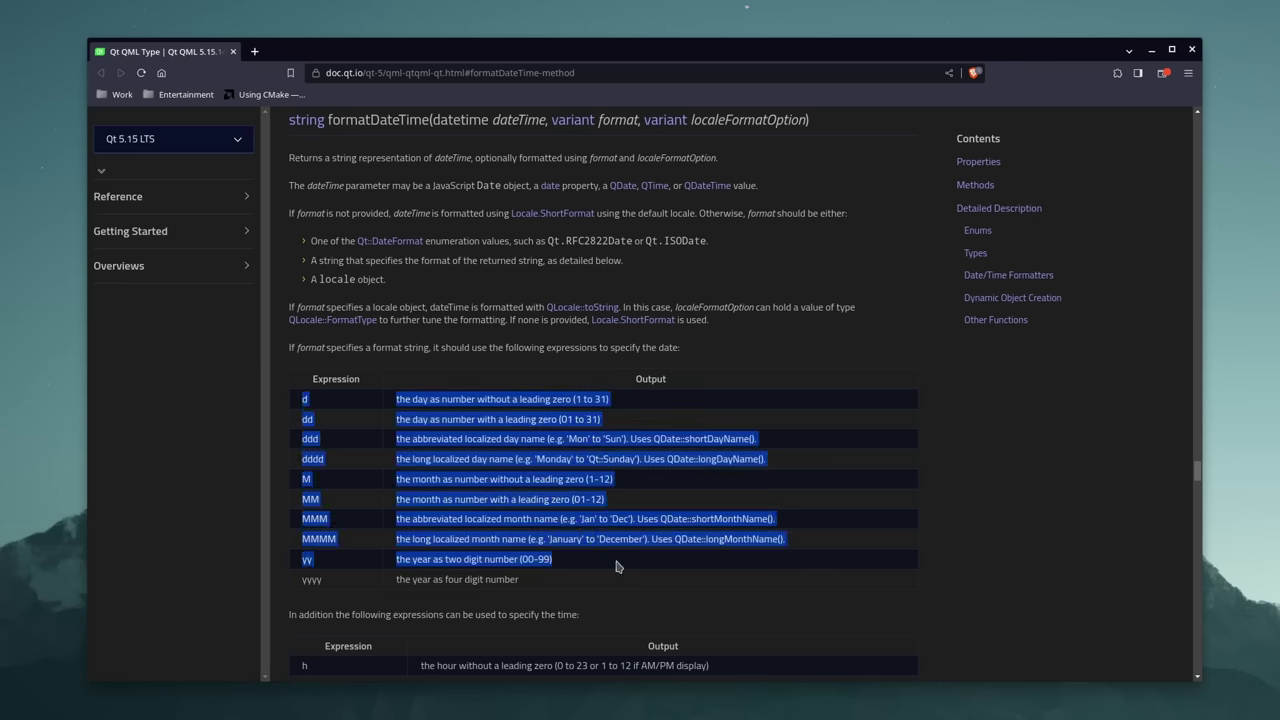
click(687, 571)
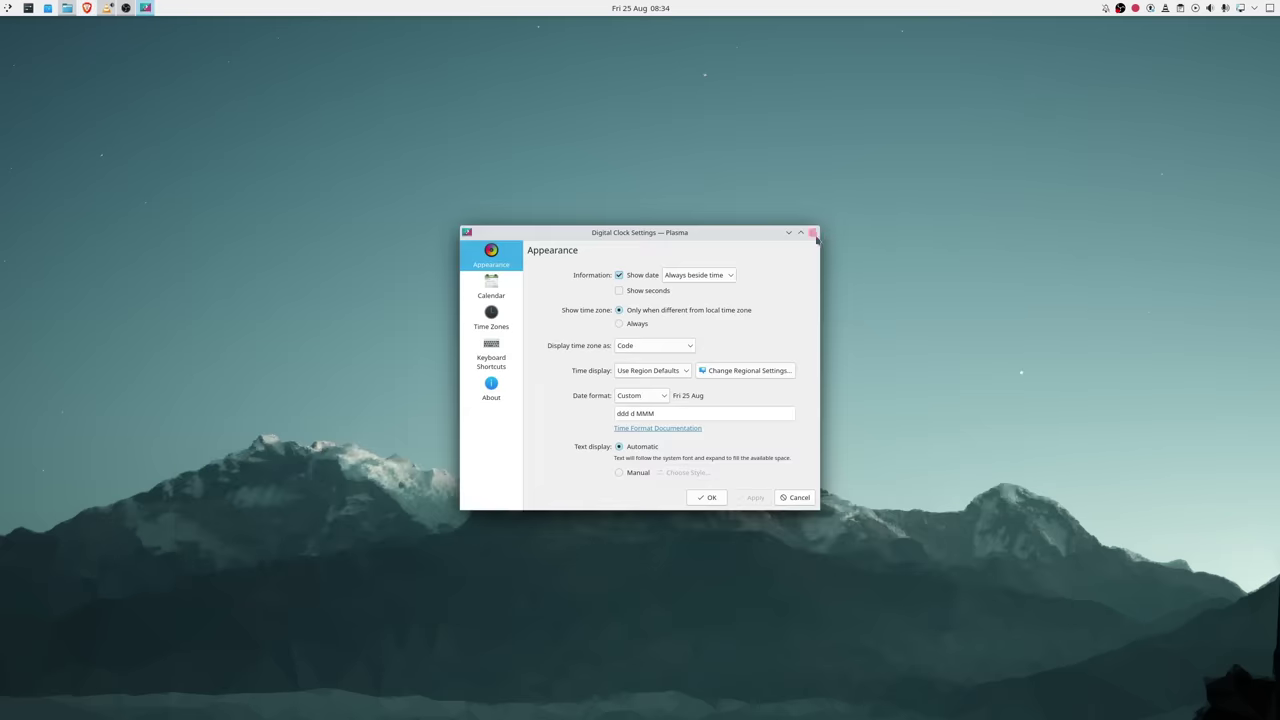
click(814, 234)
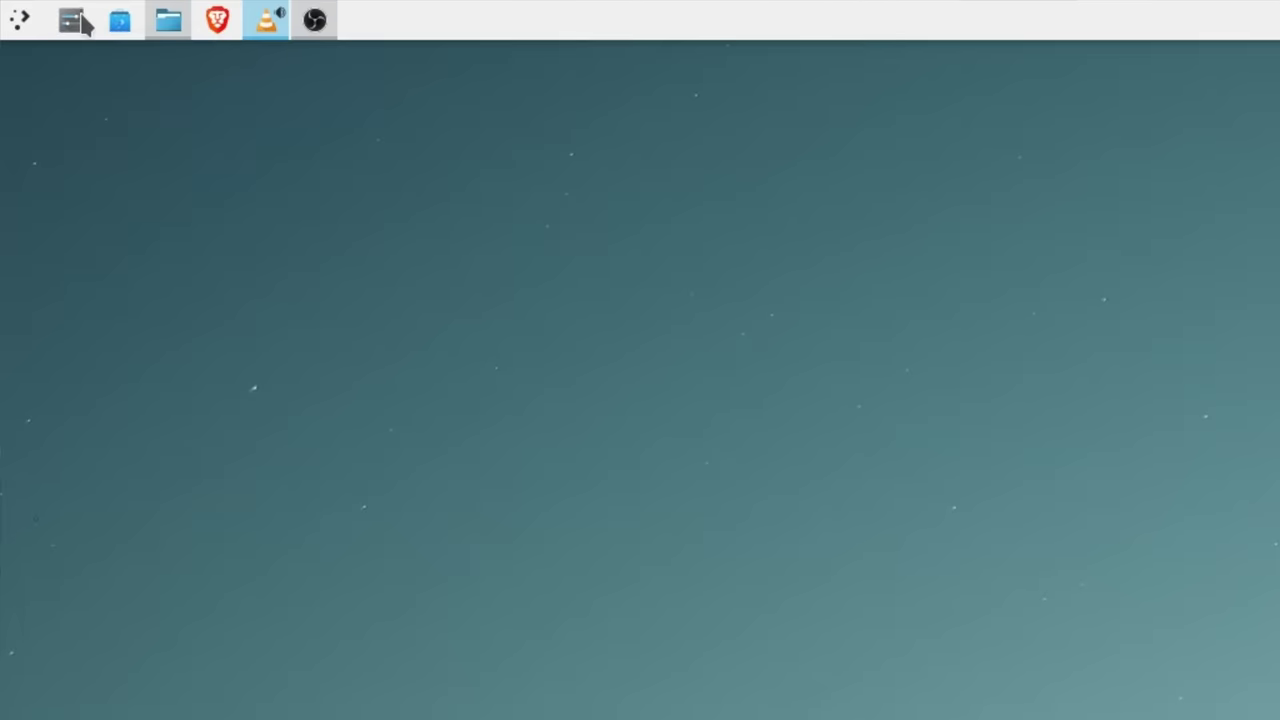
- Unpin System Settings, Discover and the other pinned applications from the task manager
right_click(28, 8)
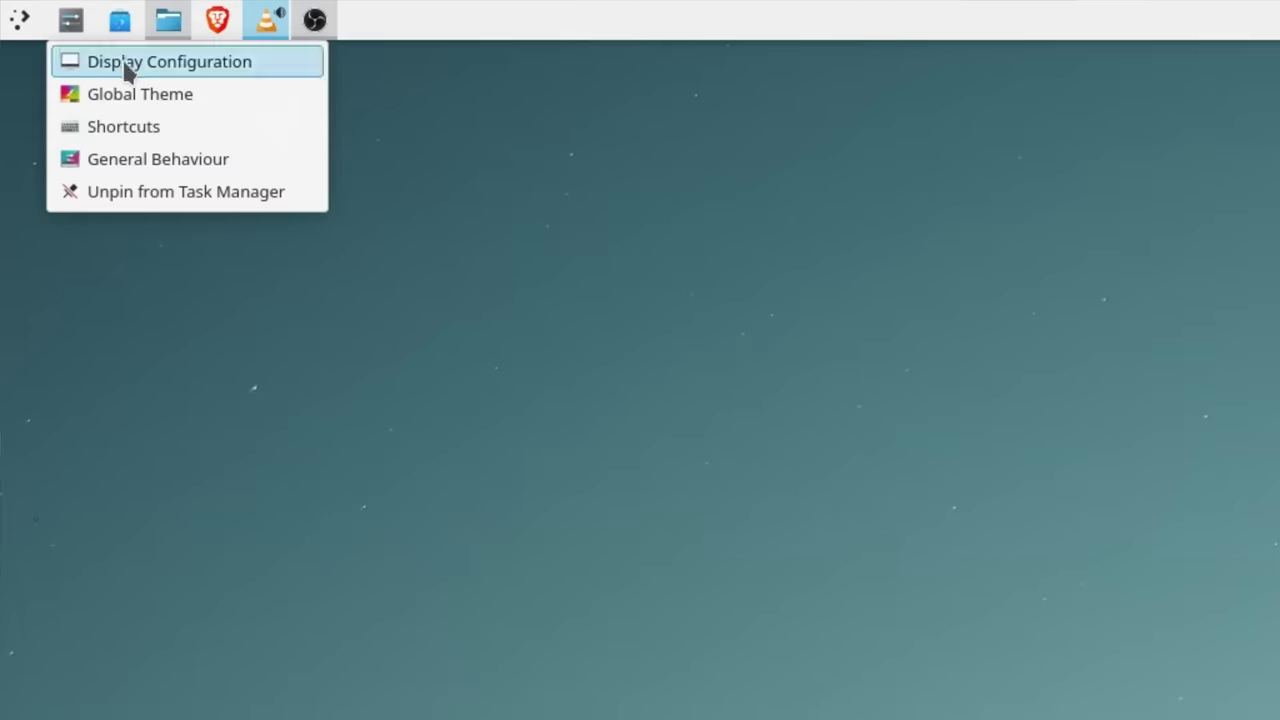
click(185, 191)
right_click(74, 29)
- Launch Brave and replace the Icons-only Task Manager with the alternative widget that shows the active window's name
click(18, 20)
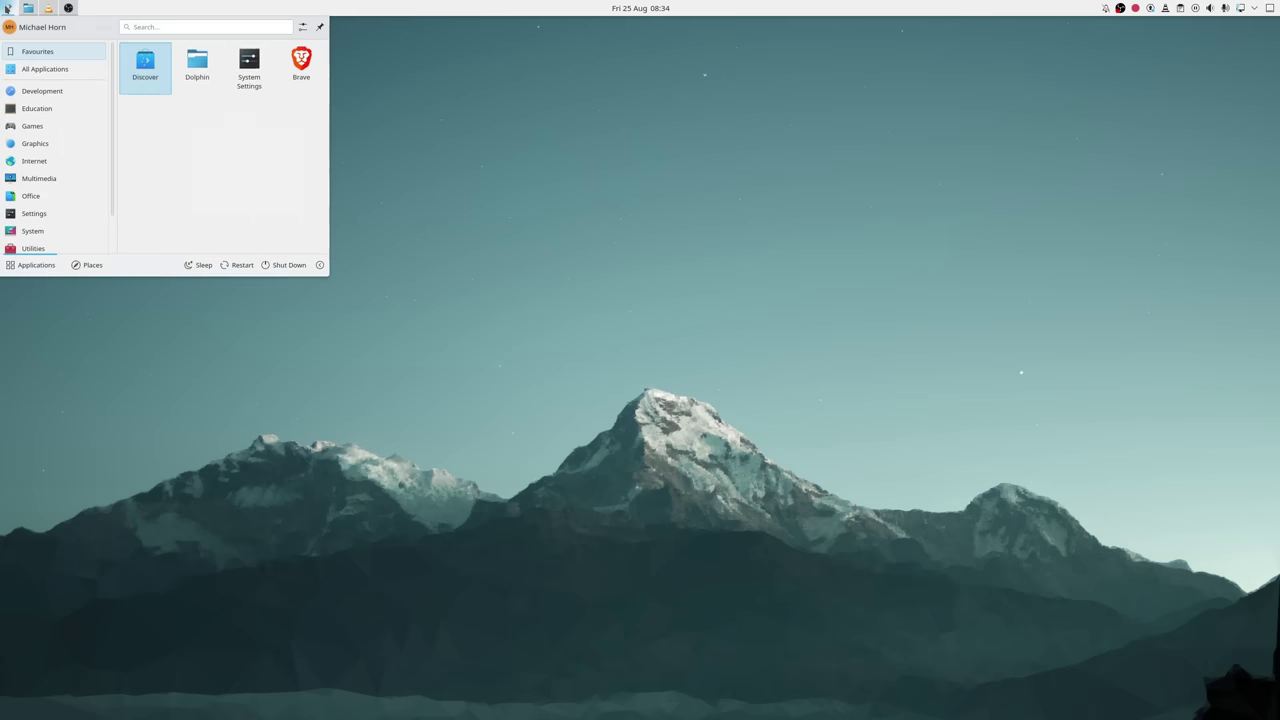
click(301, 62)
right_click(87, 8)
mouse_move(136, 60)
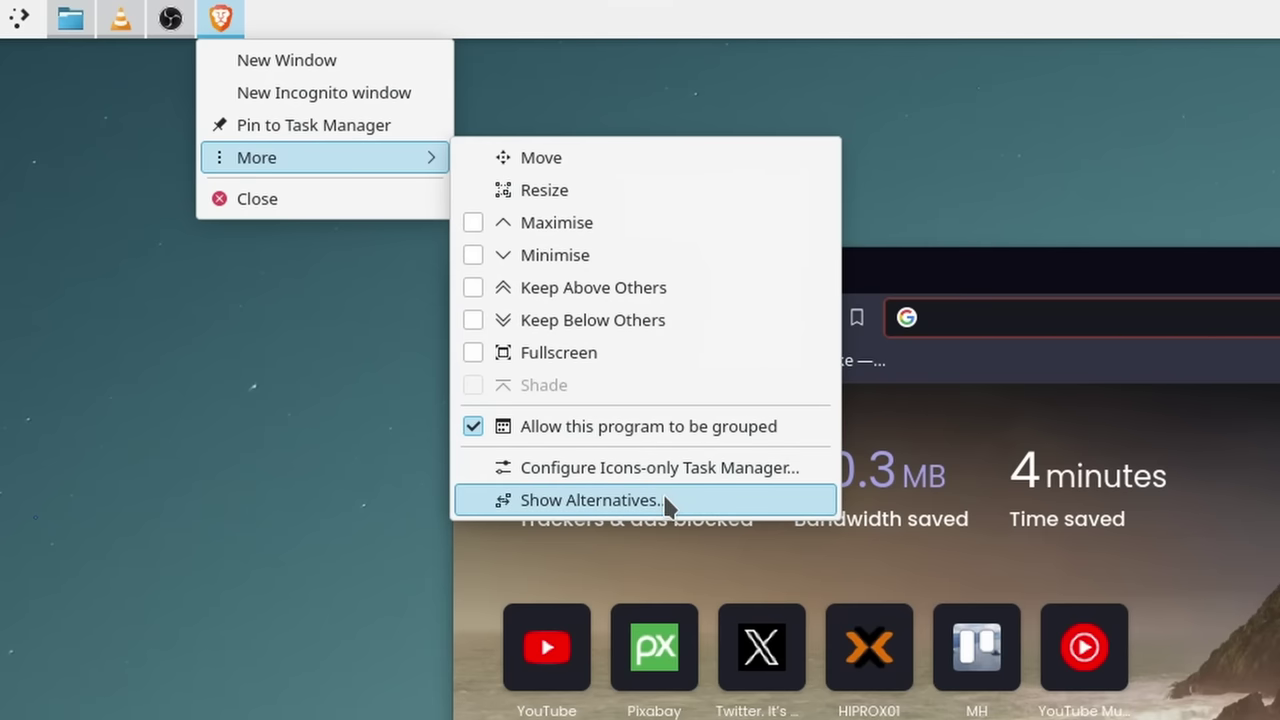
click(590, 500)
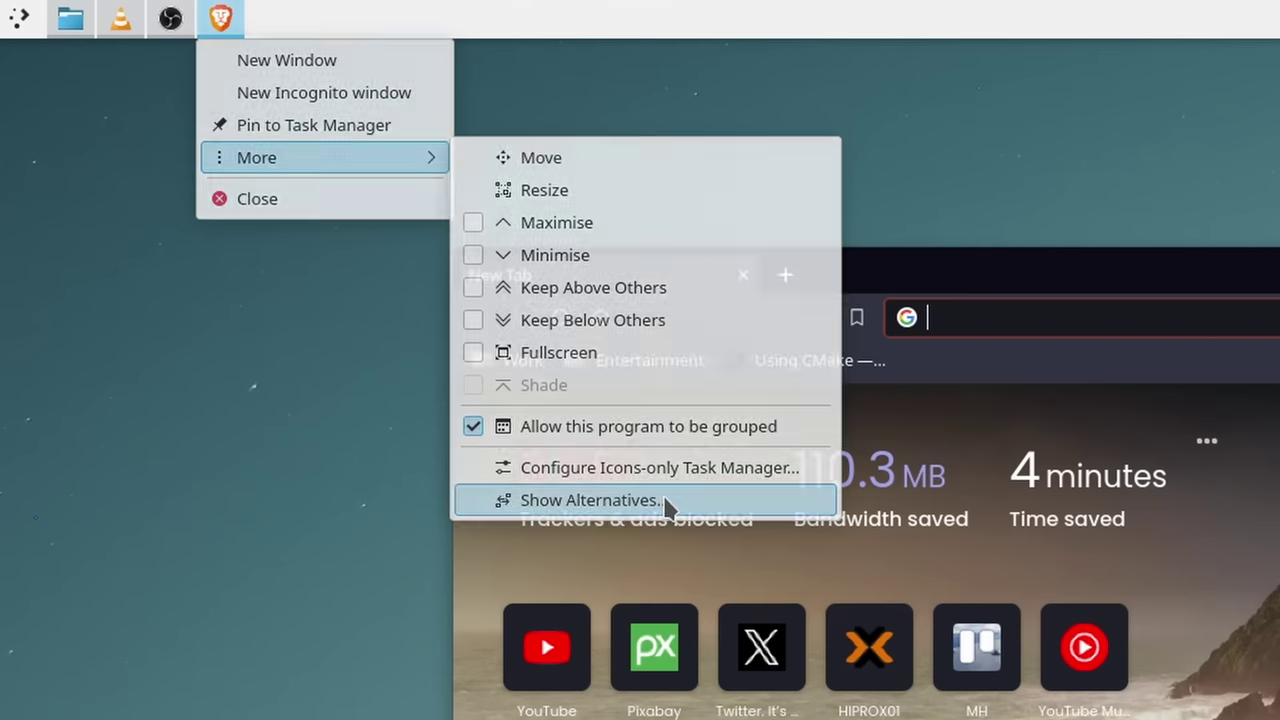
click(150, 311)
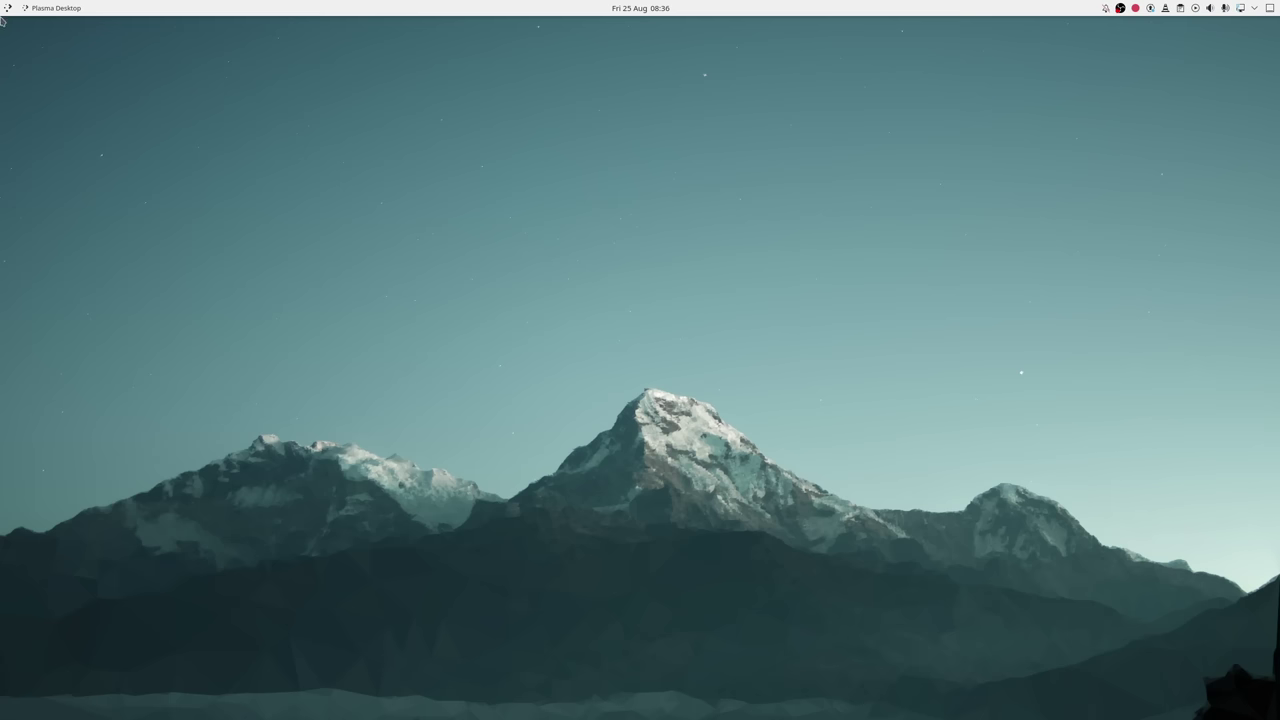
- Open Discover and install the Control Centre widget from the Plasma Widgets add-ons
click(6, 9)
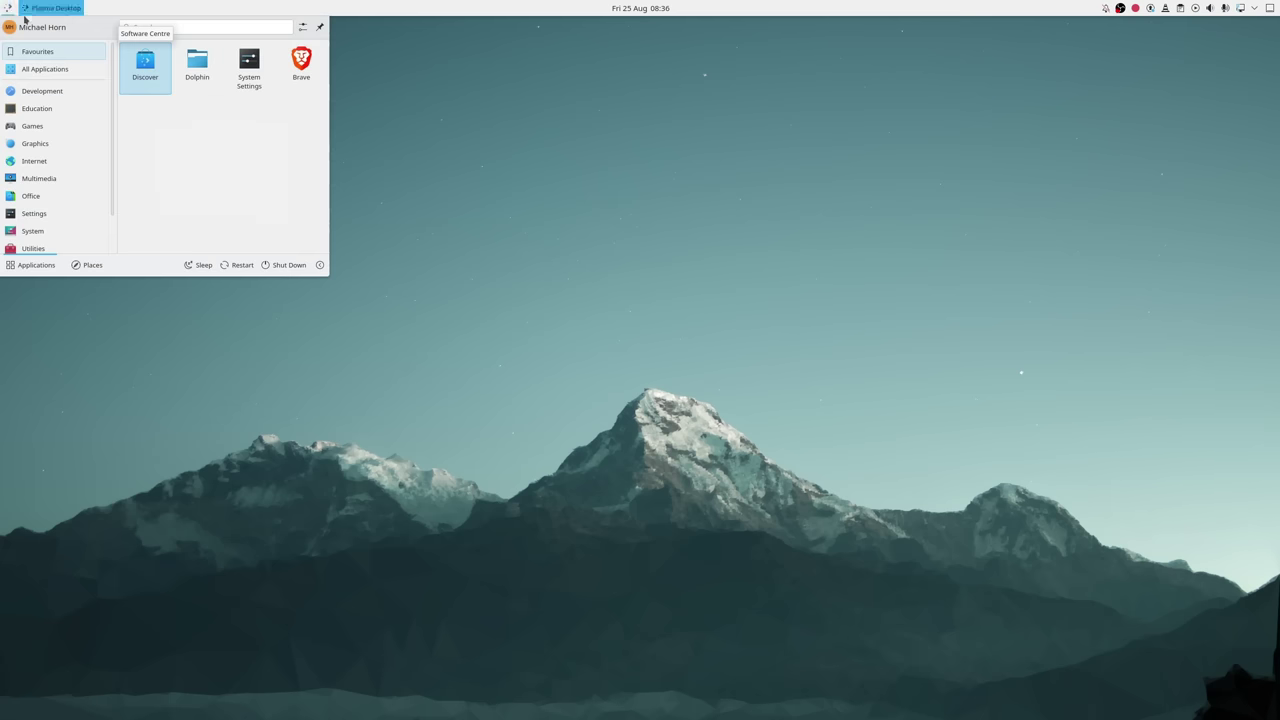
click(148, 60)
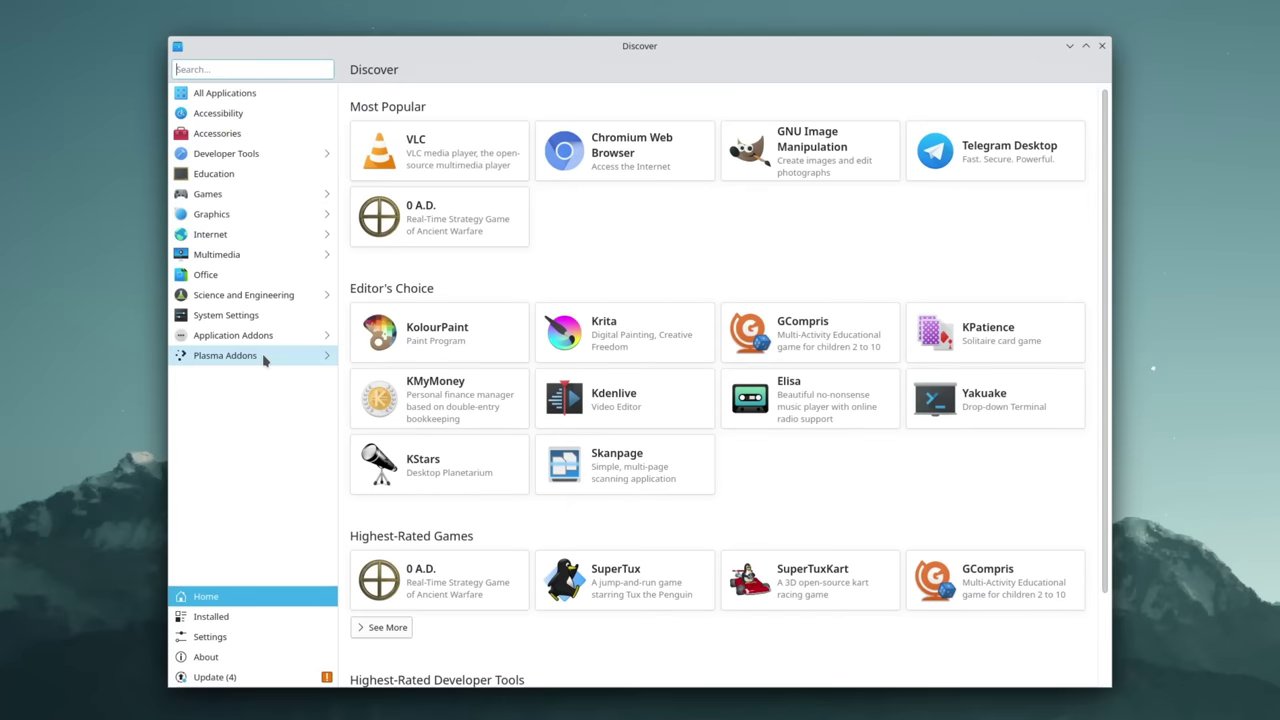
click(264, 358)
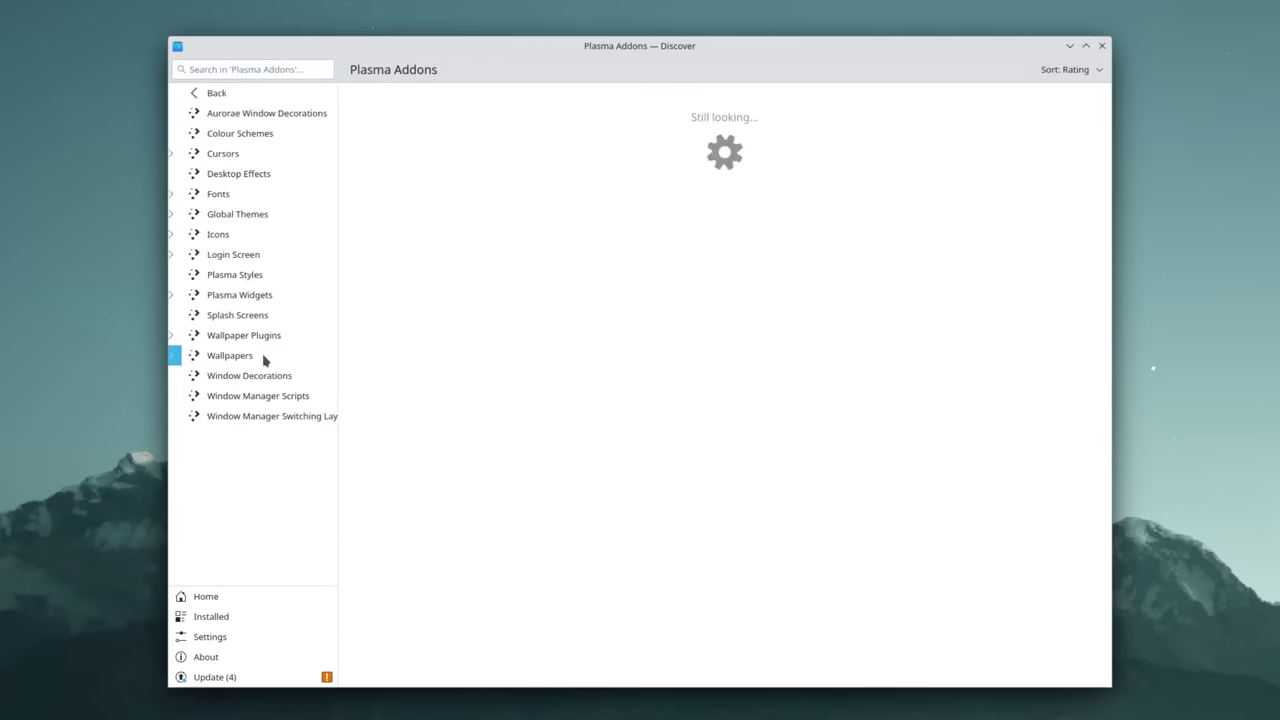
click(265, 297)
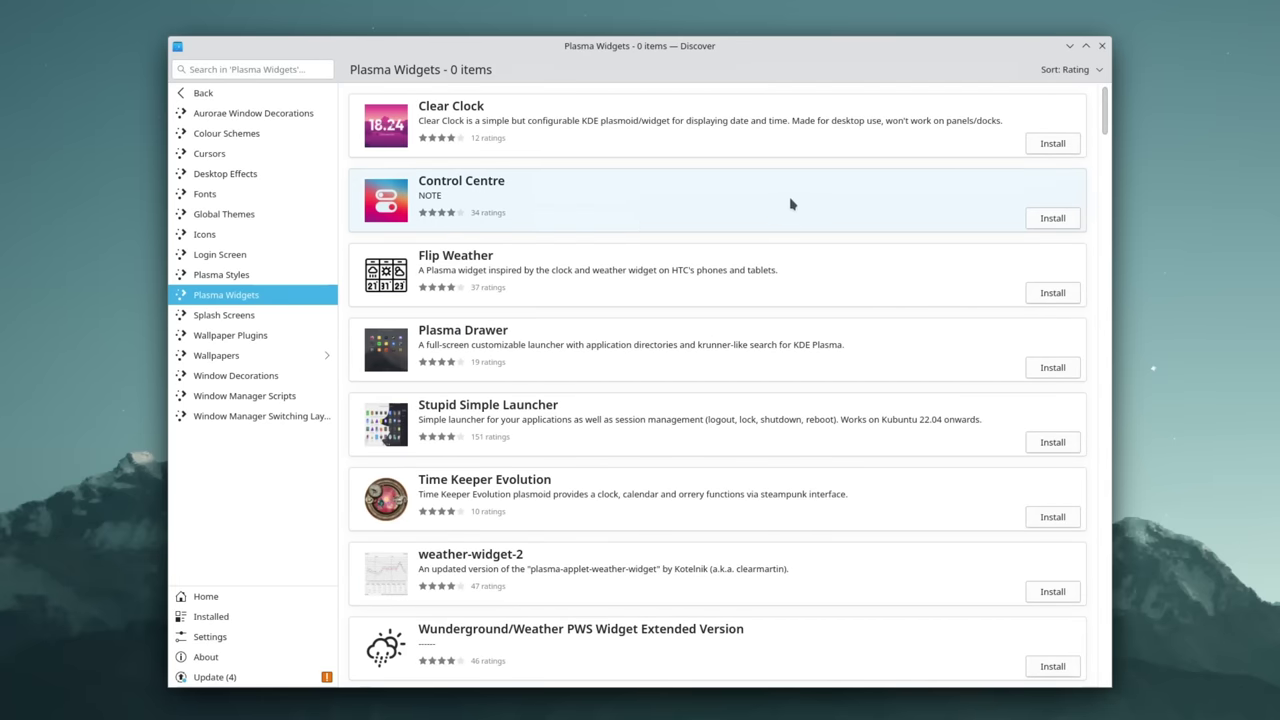
click(1052, 218)
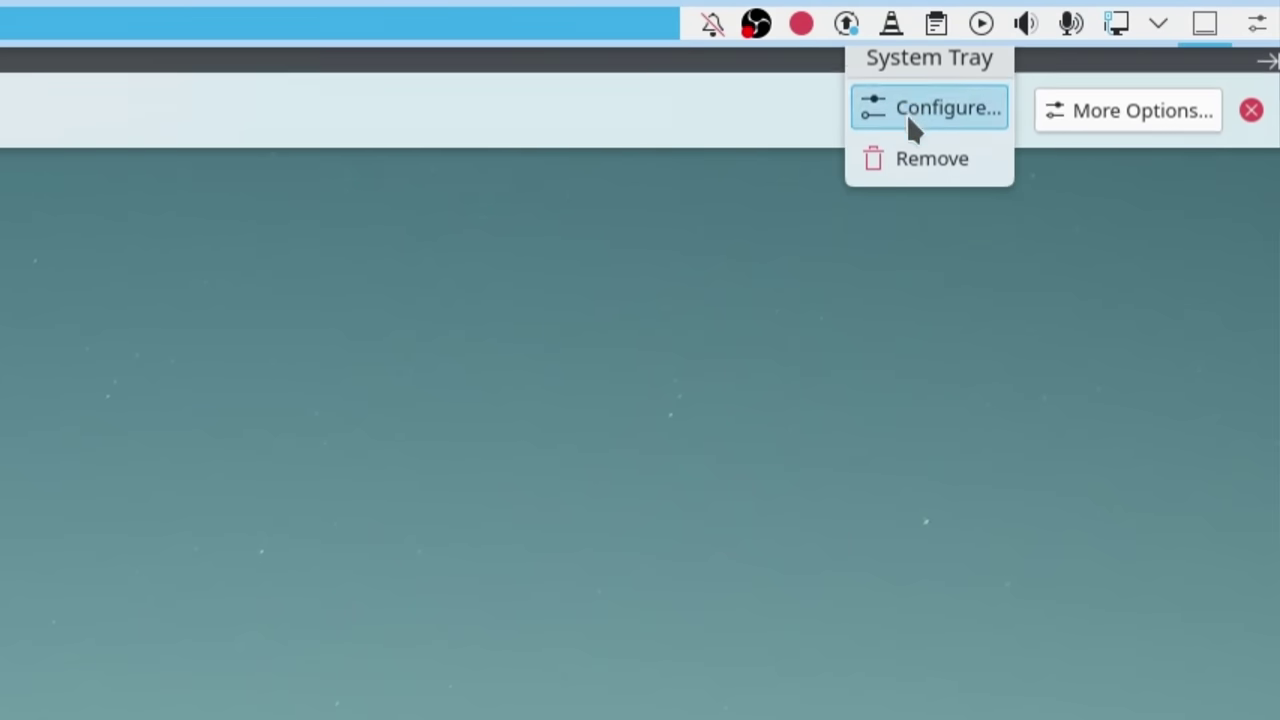
- Set the Control Centre entry in the system tray settings to Always shown and open the widget from the tray
click(906, 116)
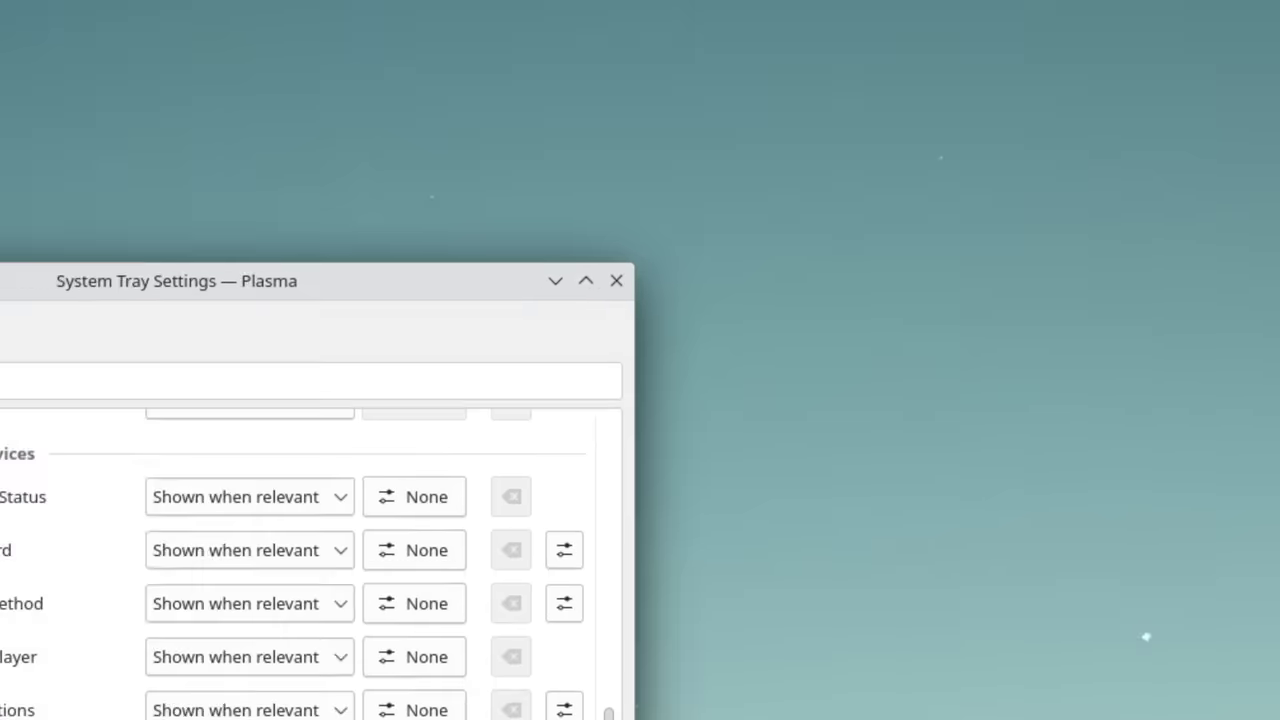
click(729, 566)
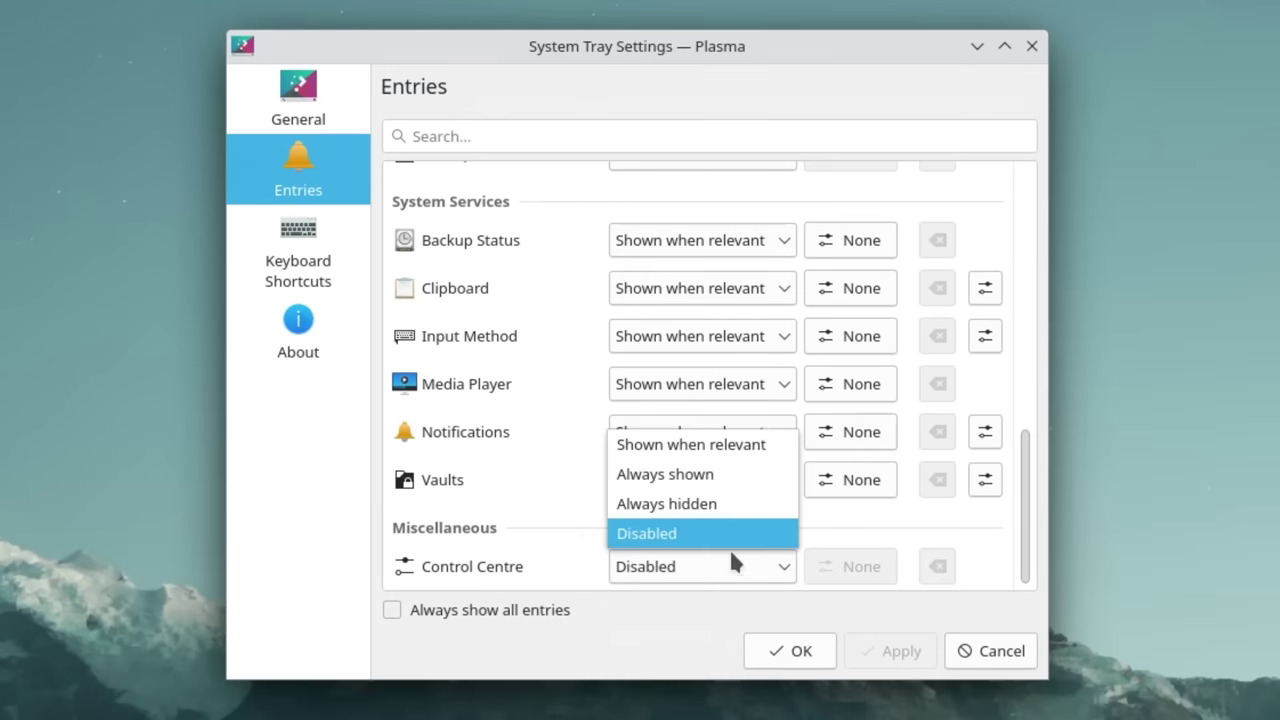
click(700, 472)
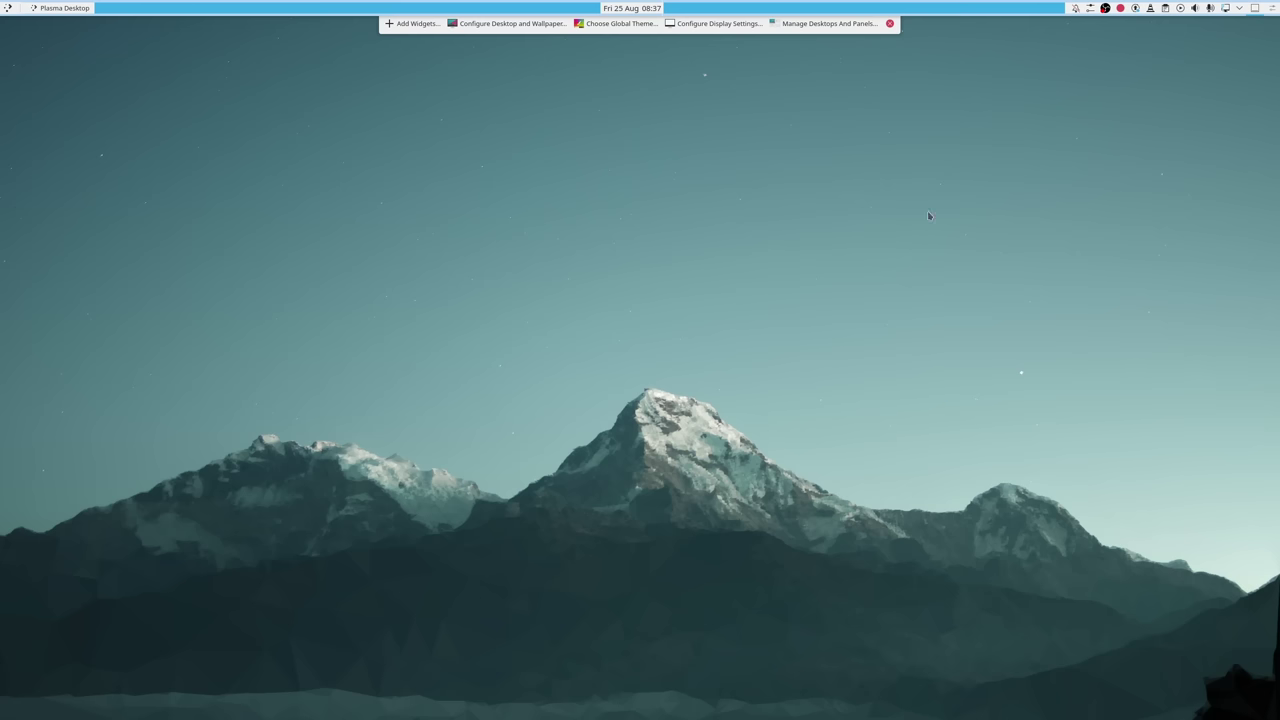
click(1091, 8)
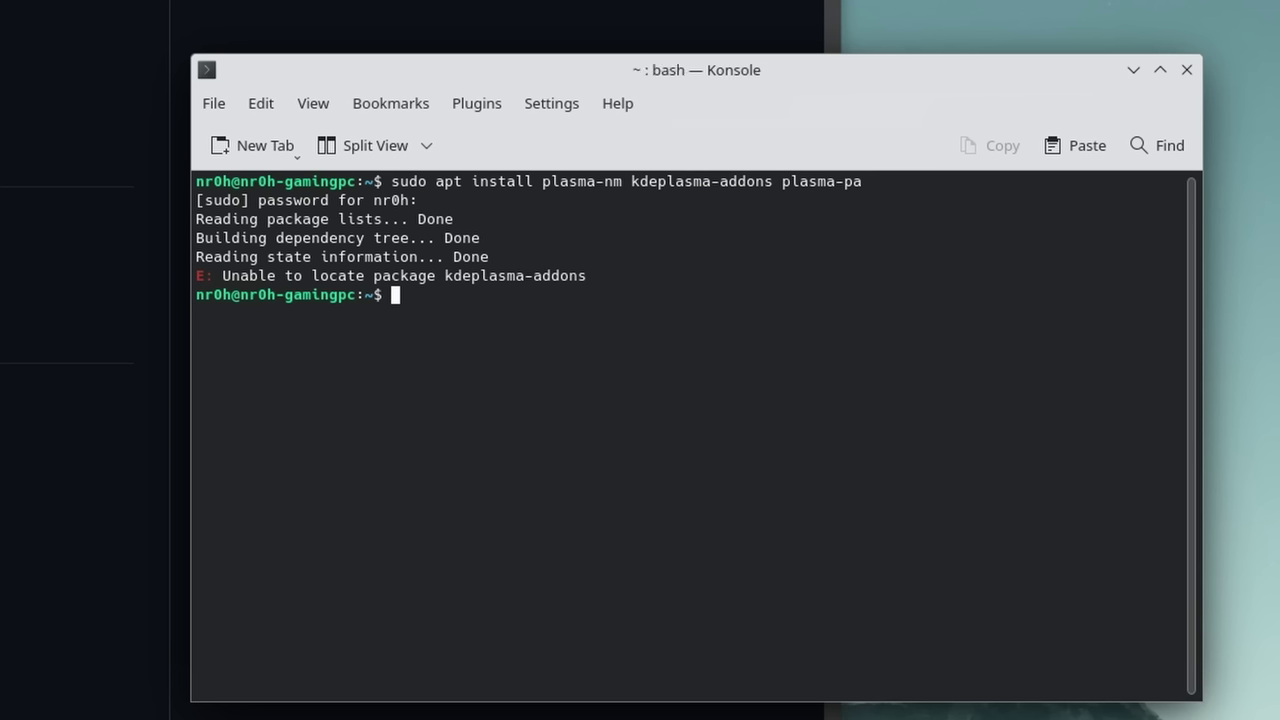
- Search the package repository for kdeplasma-addons and inspect the missing nightcolorcontrol module in the Control Centre error text
text(search kdeplasma-addons)
key(Return)
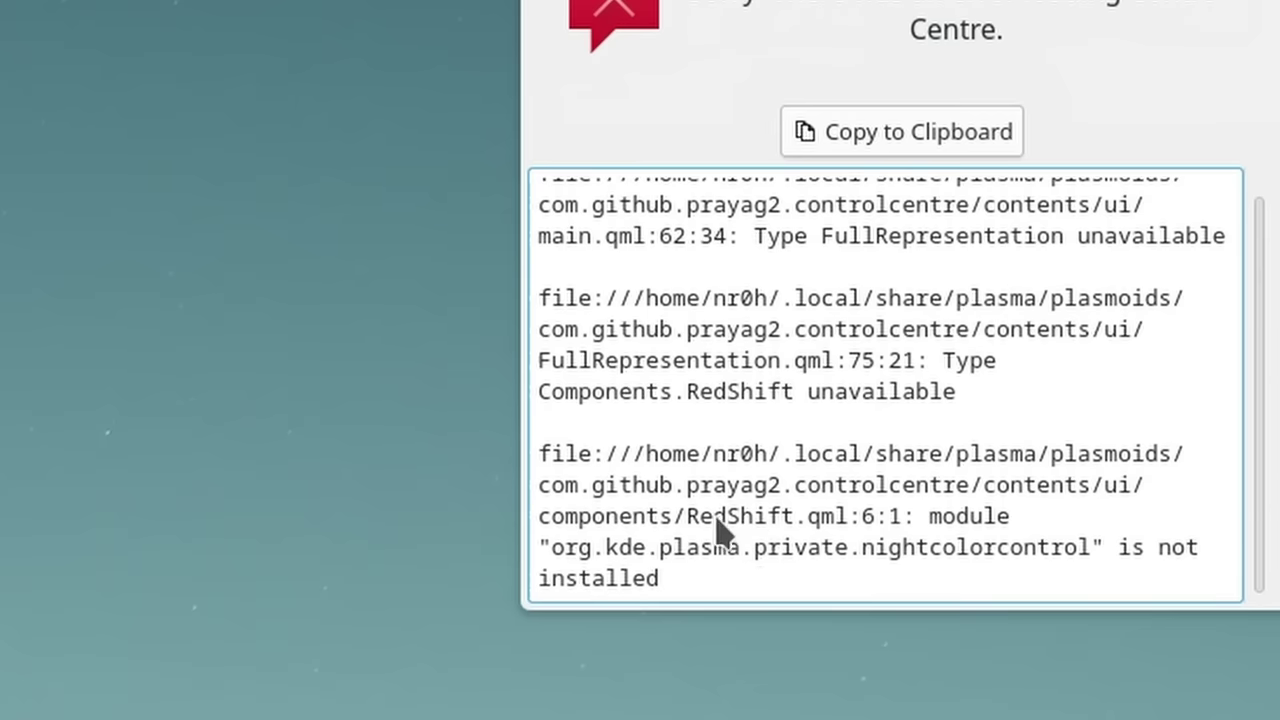
mouse_move(700, 535)
mouse_down()
mouse_move(771, 538)
mouse_move(684, 540)
mouse_up()
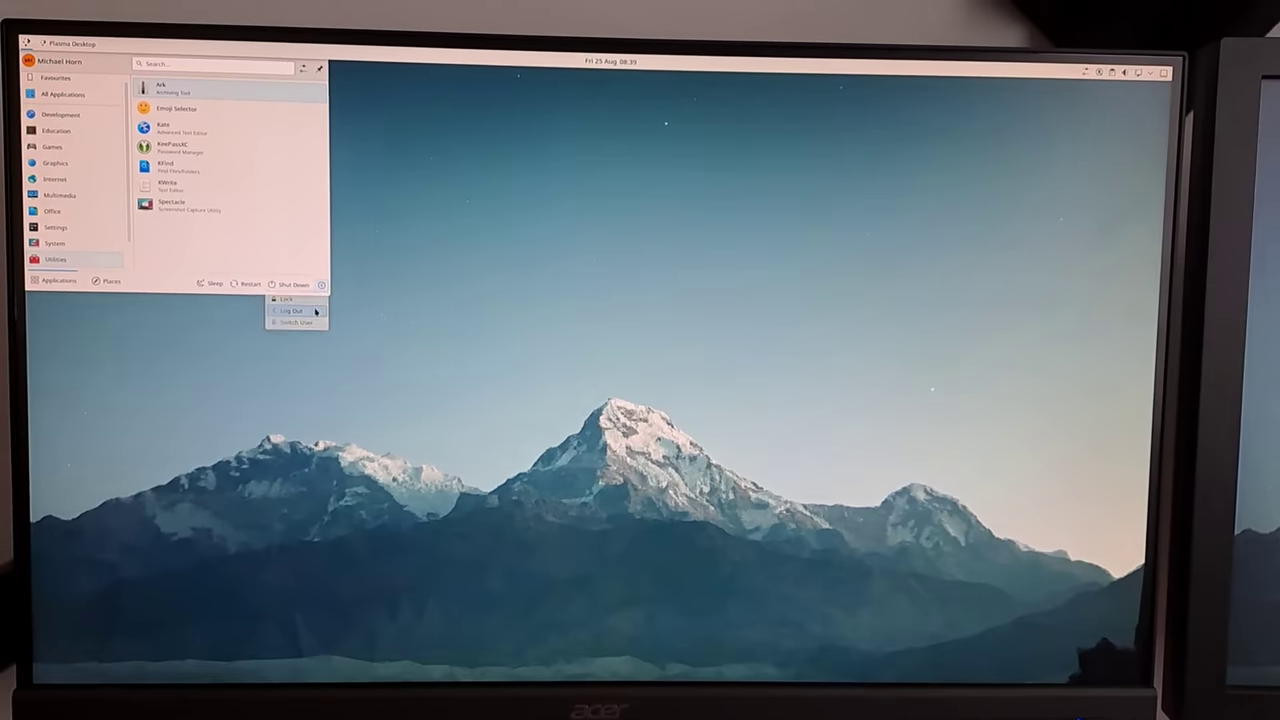
- Log out of the session and install the plasma-widgets-addons package that Control Centre needs
click(308, 310)
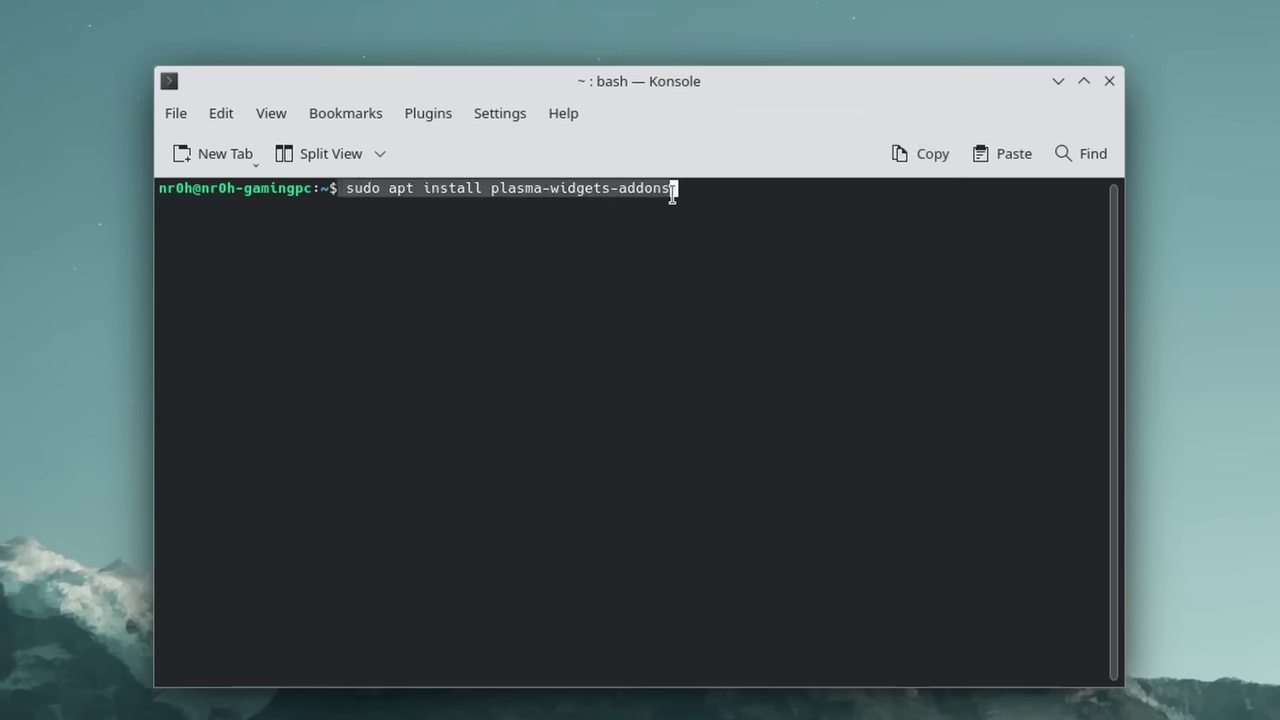
click(1247, 112)
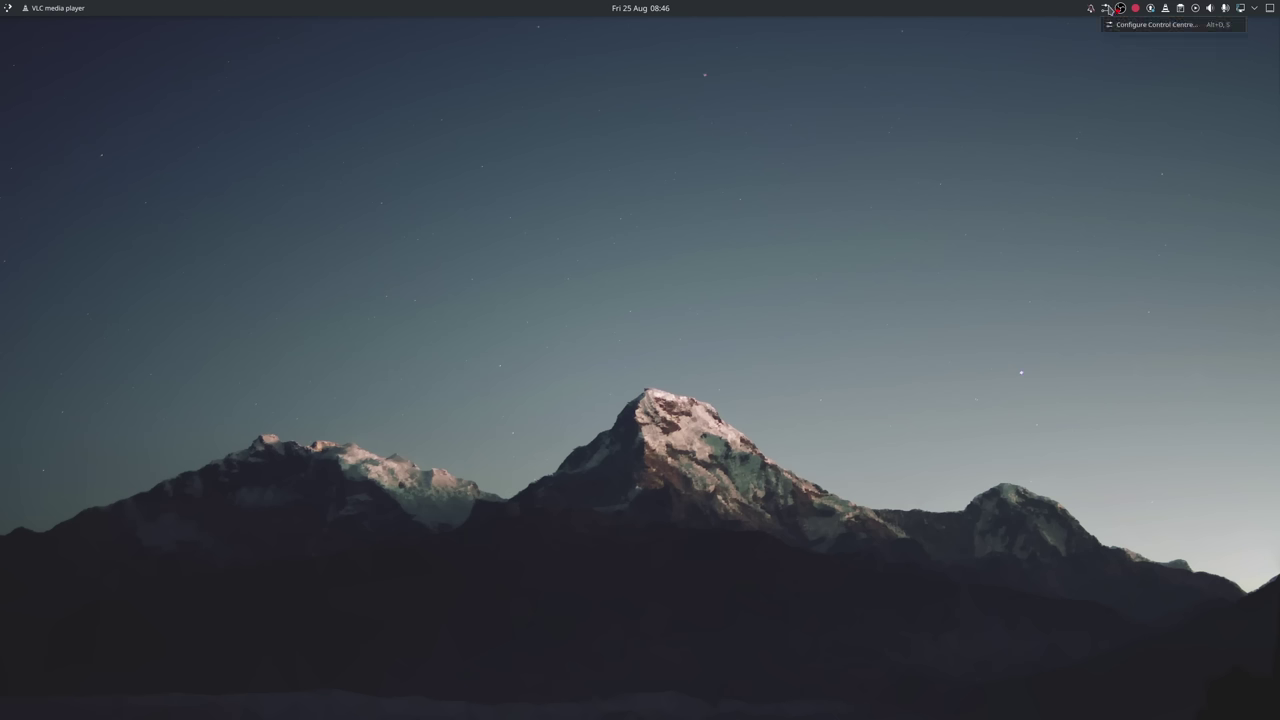
- Open the Control Centre widget's settings and review its appearance and quick toggle options
click(1150, 24)
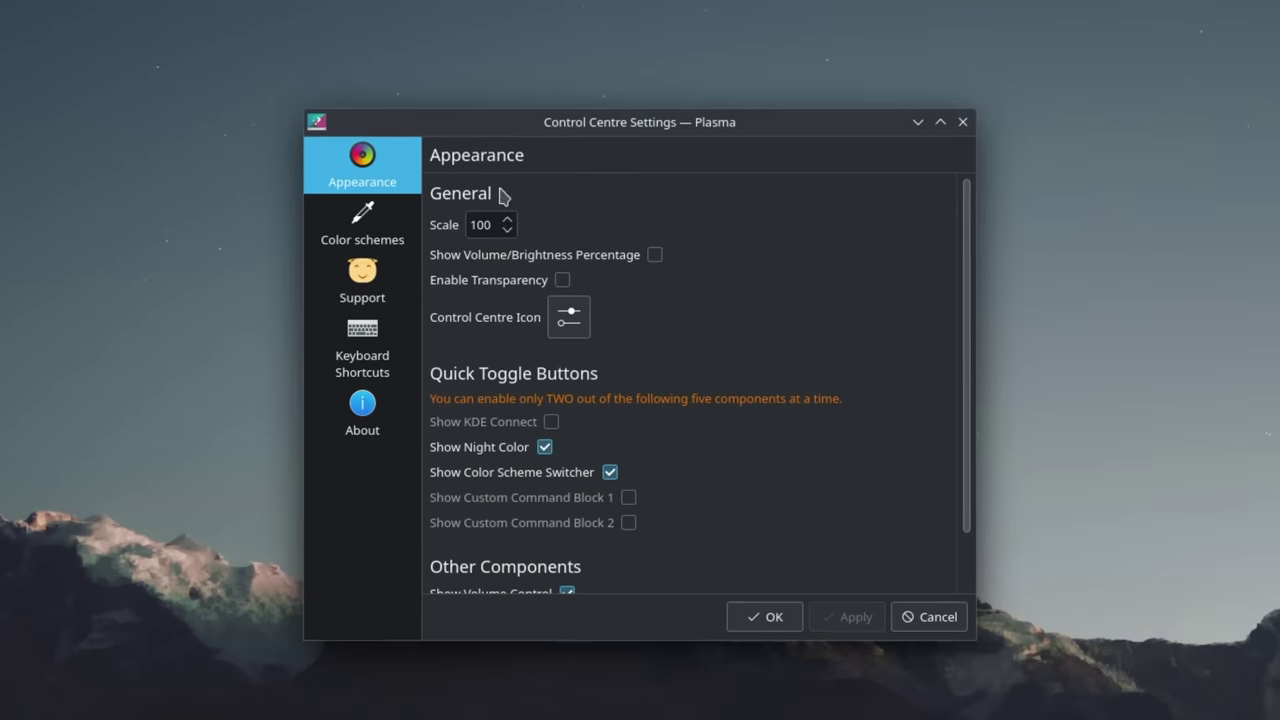
scroll(562, 441, down, 3)
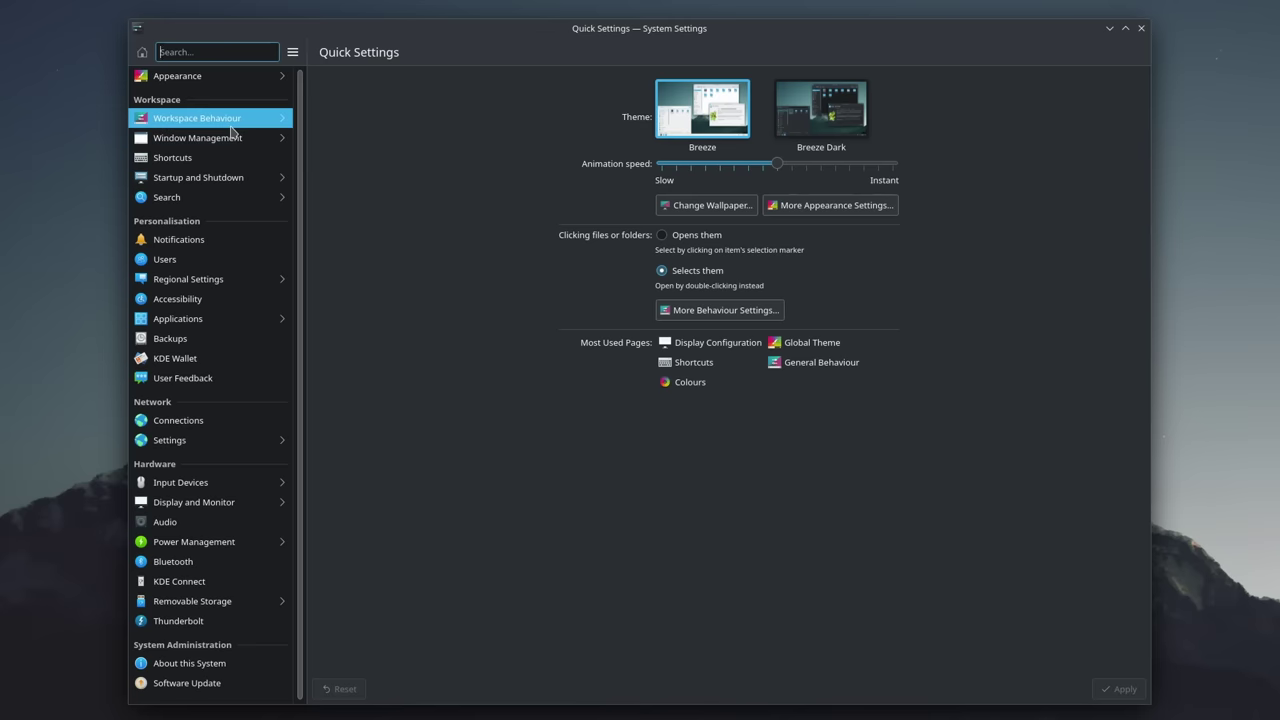
- In the Screen Edges settings, assign Overview to the top-left screen corner with an activation delay of 0 ms
click(347, 186)
click(426, 188)
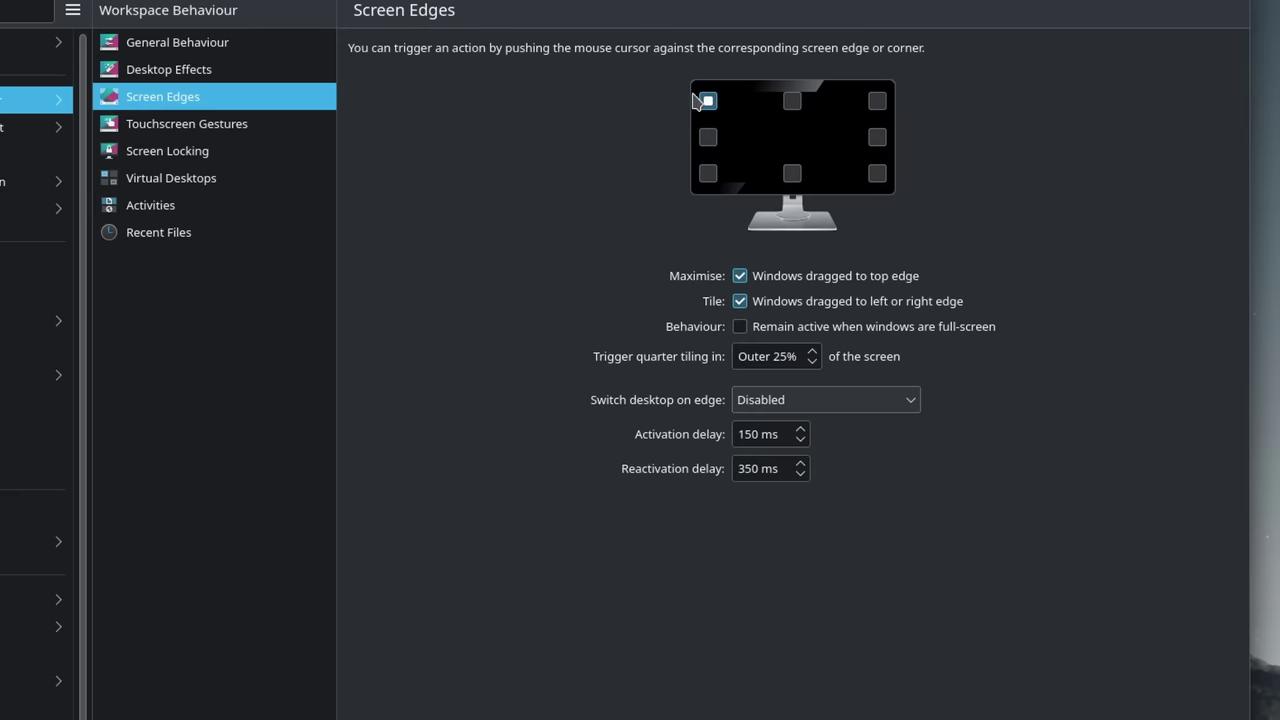
click(754, 118)
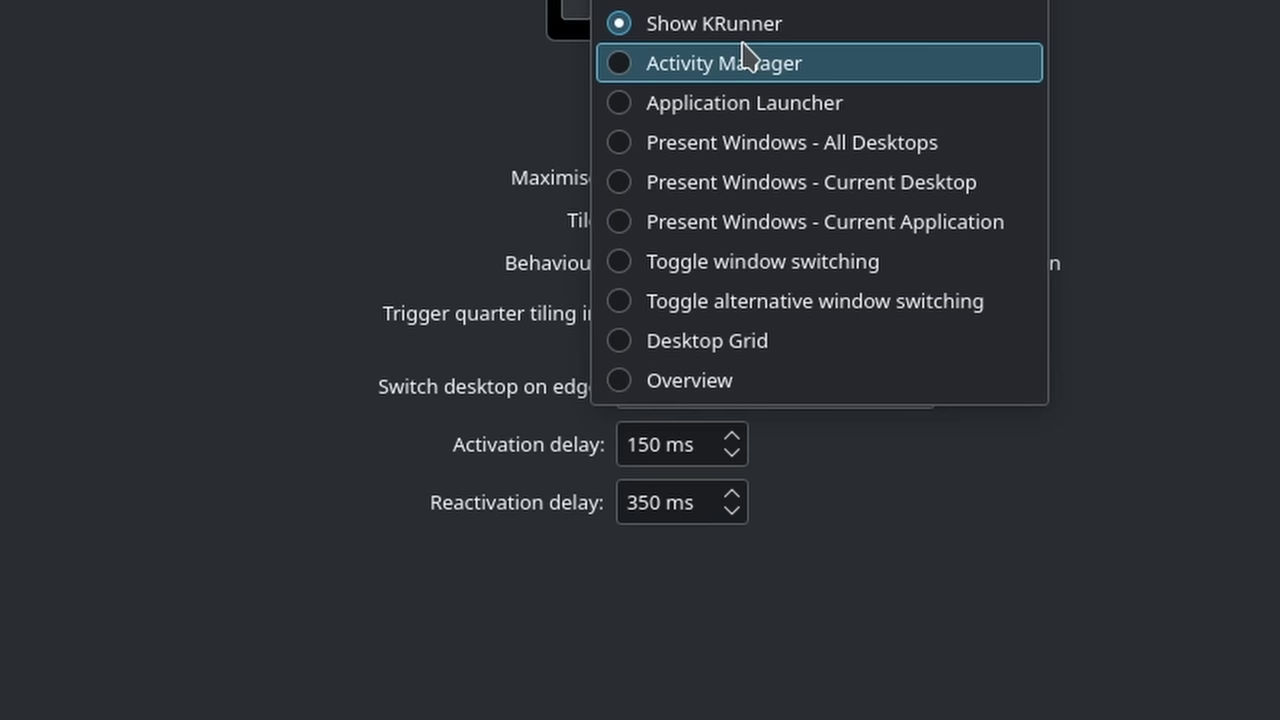
click(738, 382)
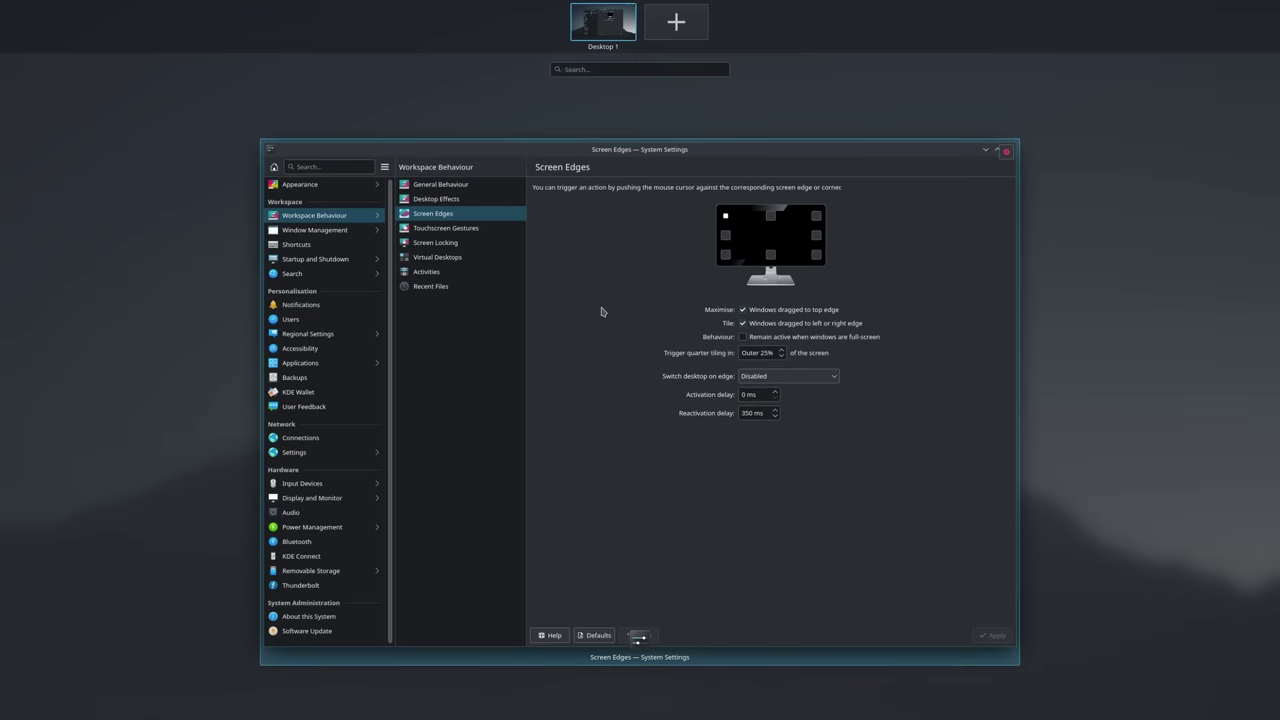
- Test the Overview by closing and reopening it with the Dolphin and System Settings windows open
click(612, 315)
mouse_move(4, 4)
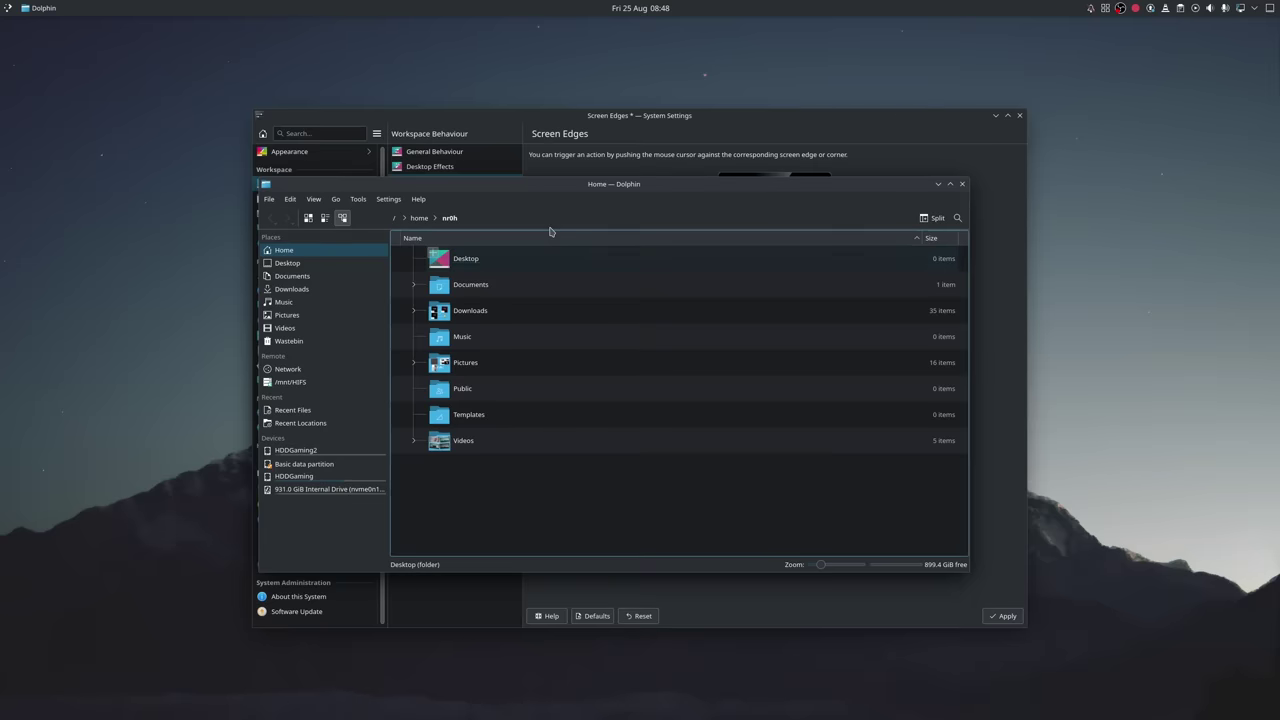
key(super+w)
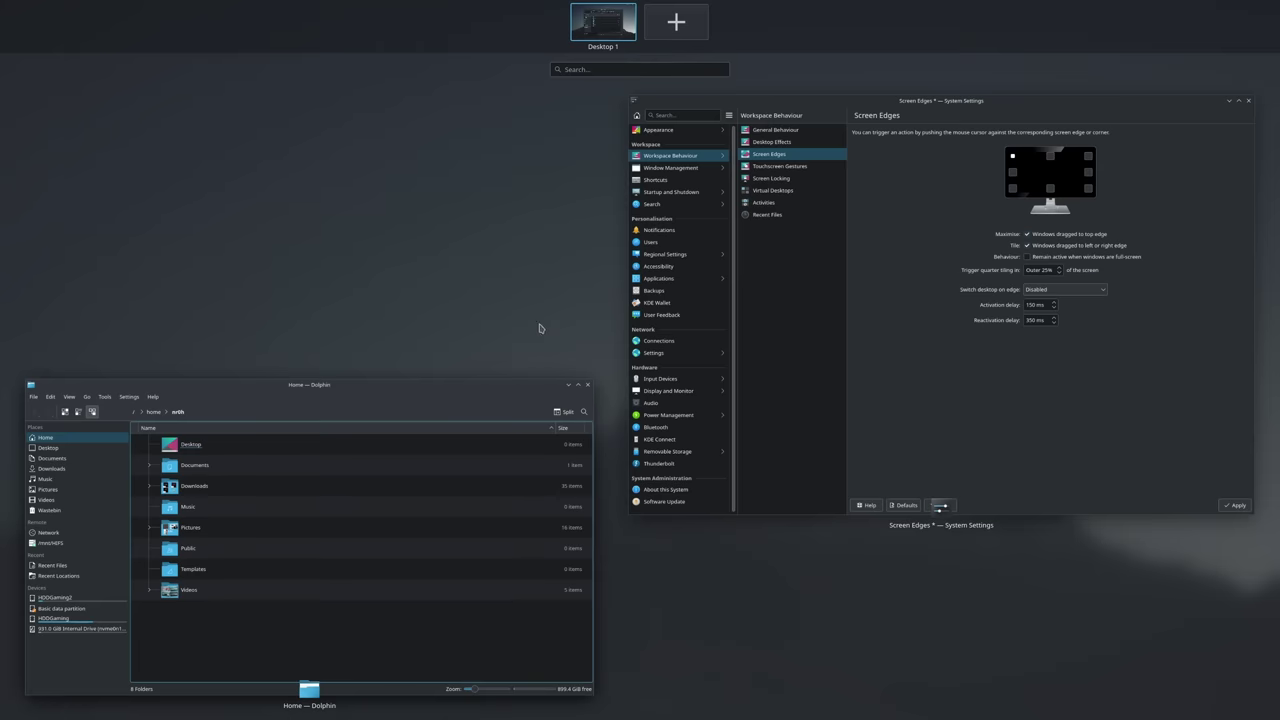
click(482, 388)
key(super+w)
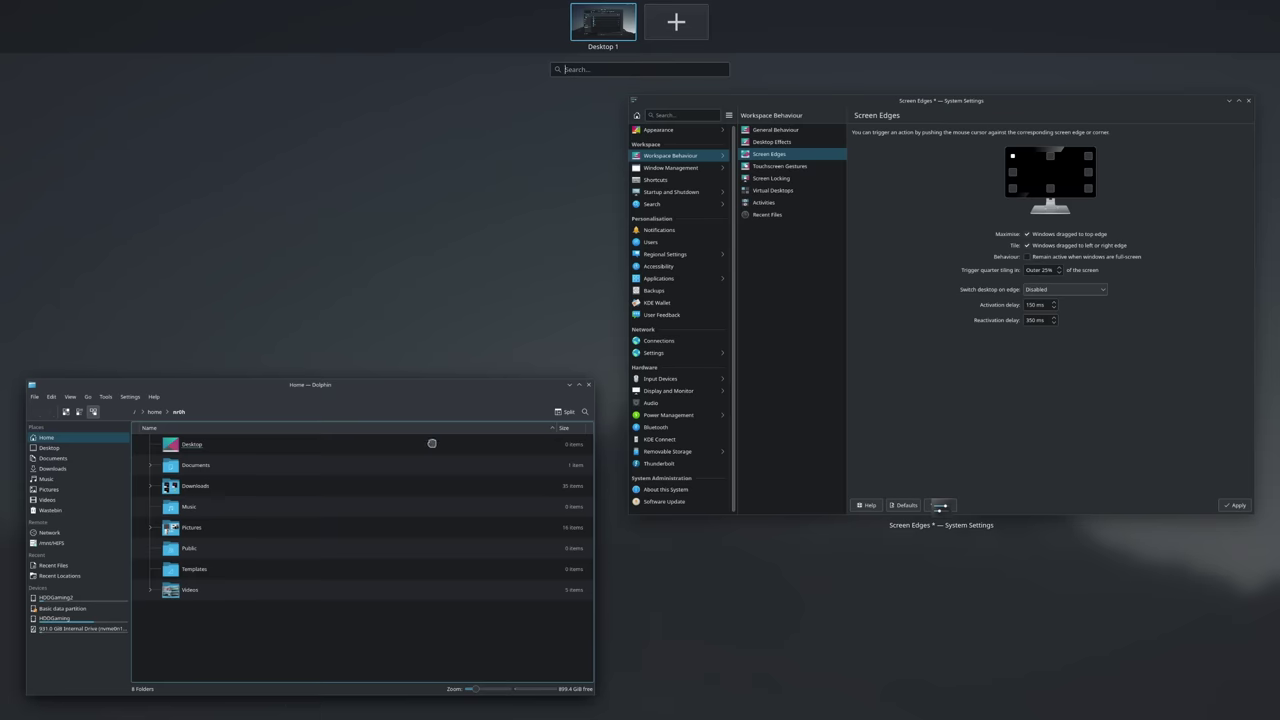
- Move the Dolphin window to a new virtual desktop in the Overview and start a search with b
drag(429, 443, 640, 112)
drag(676, 22, 676, 24)
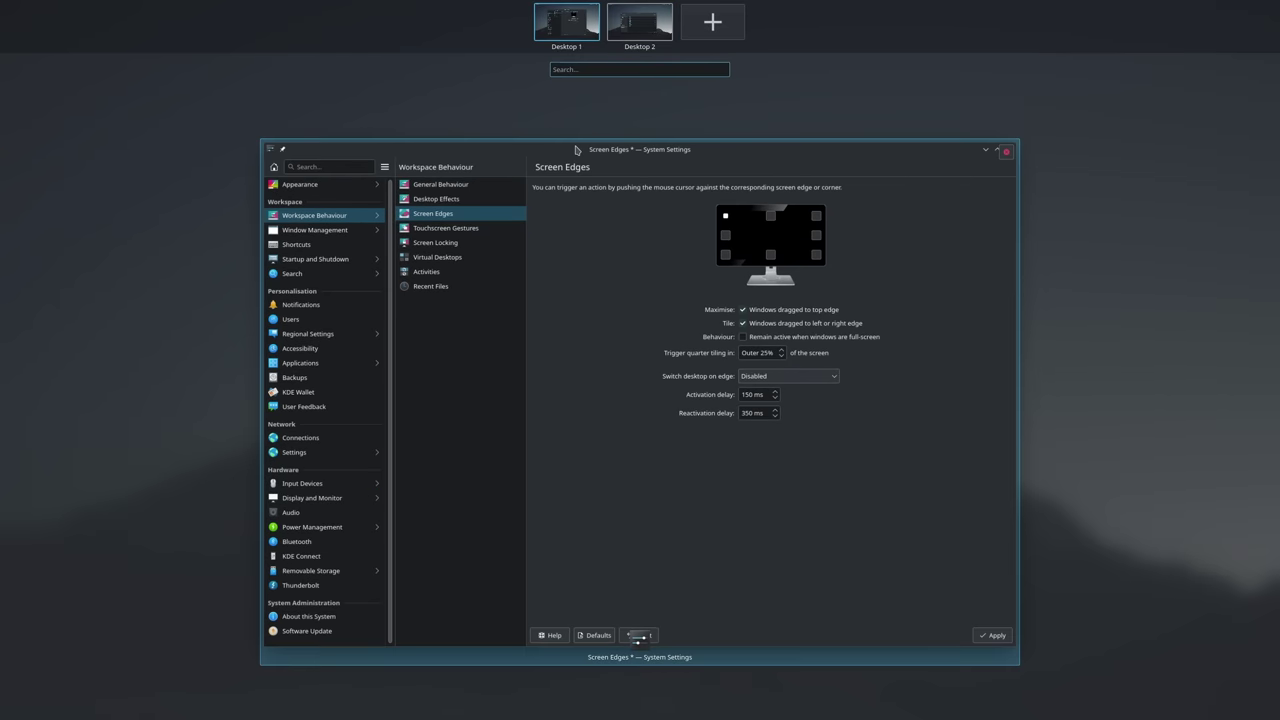
text(b)
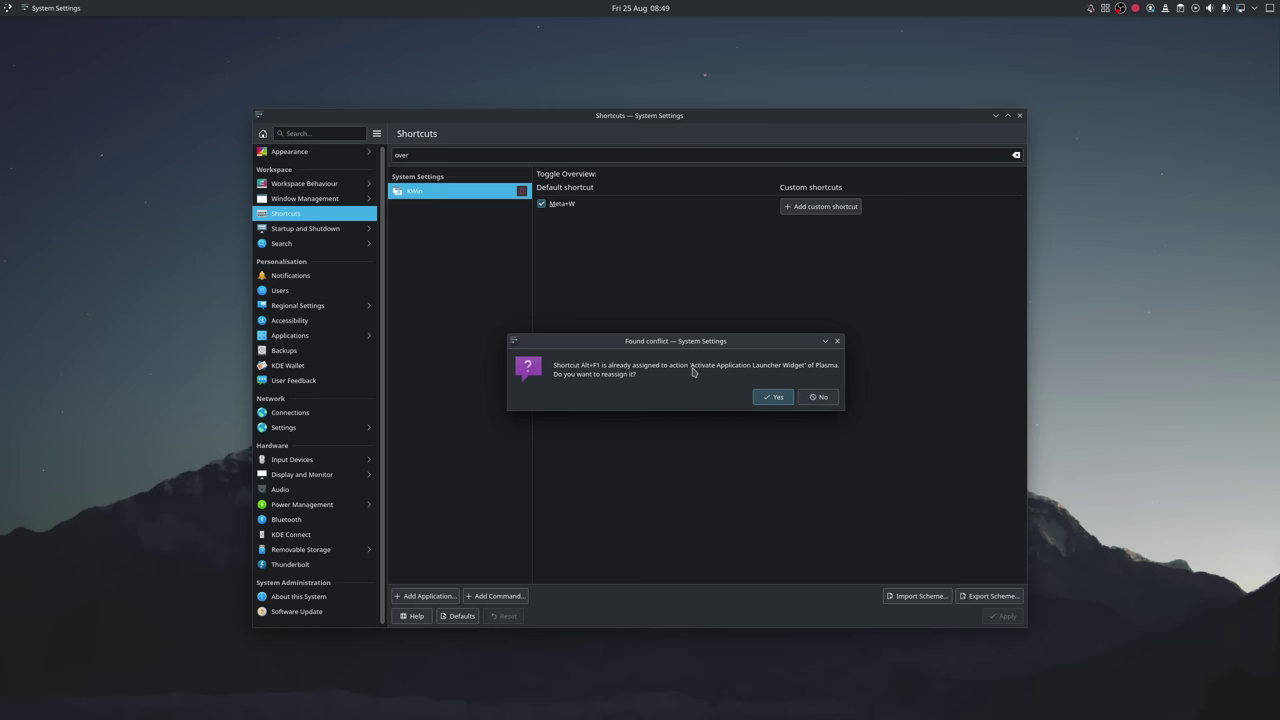
- Assign Alt+F1 as the custom shortcut for Toggle Overview, reassigning it from the Application Launcher widget
click(819, 397)
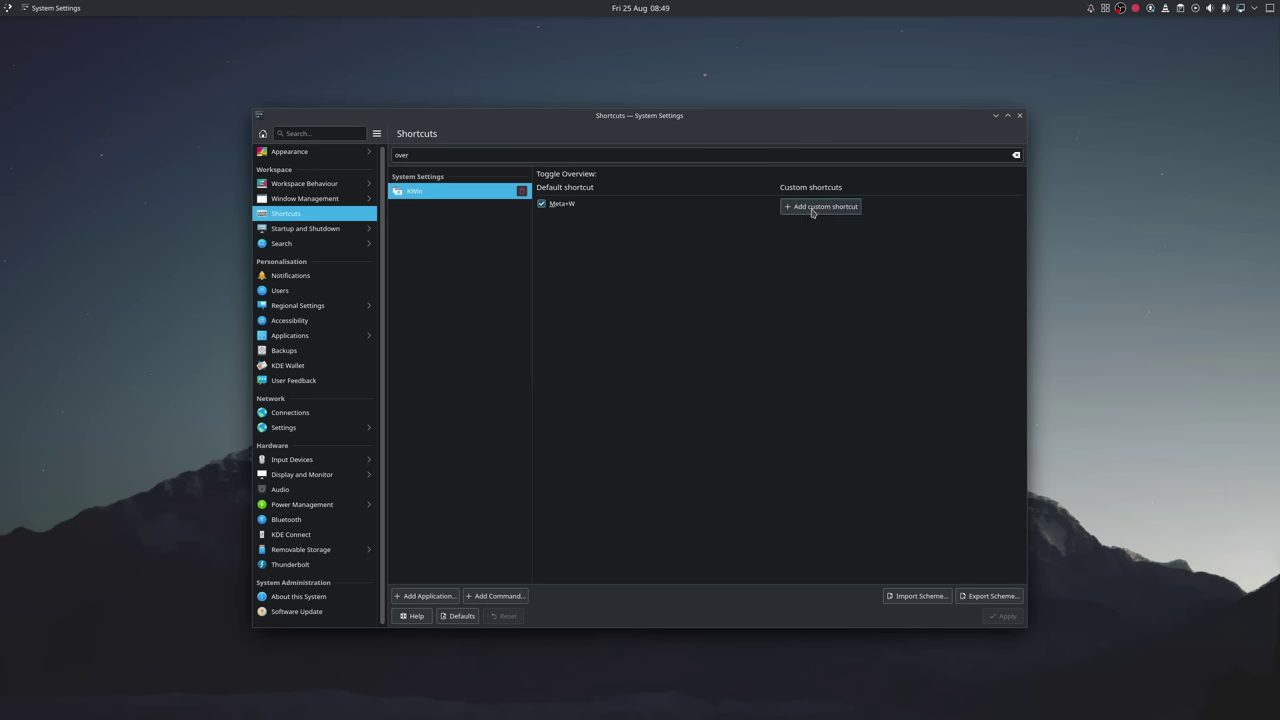
key(alt+F1)
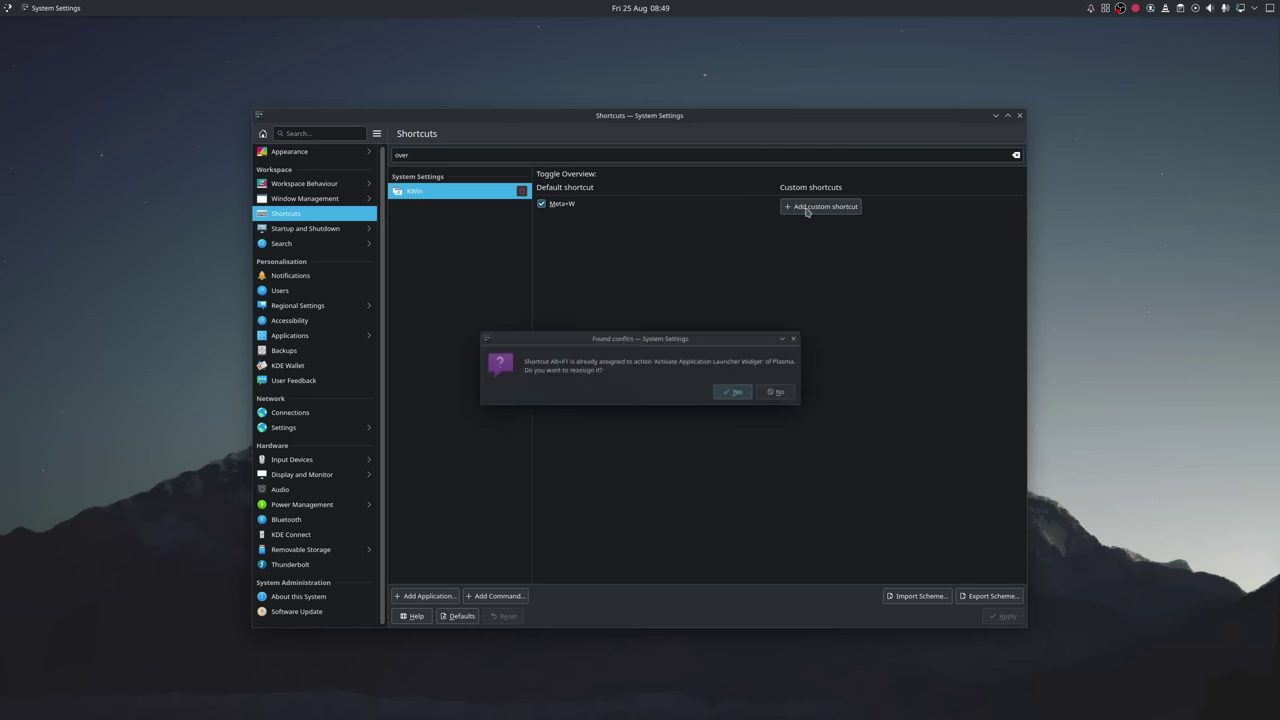
click(740, 393)
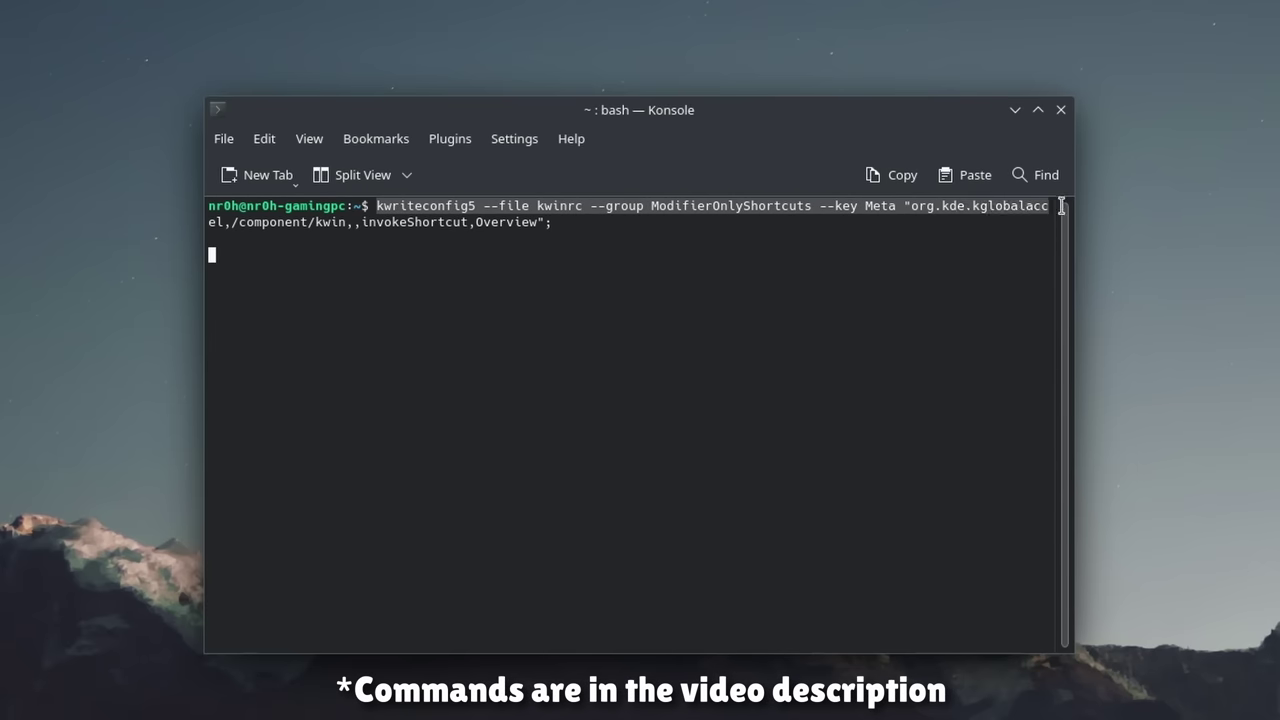
- In Konsole, run the kwriteconfig5 command that maps Meta to Overview, followed by qdbus org.kde.KWin /KWin reconfigure
drag(1062, 206, 1063, 224)
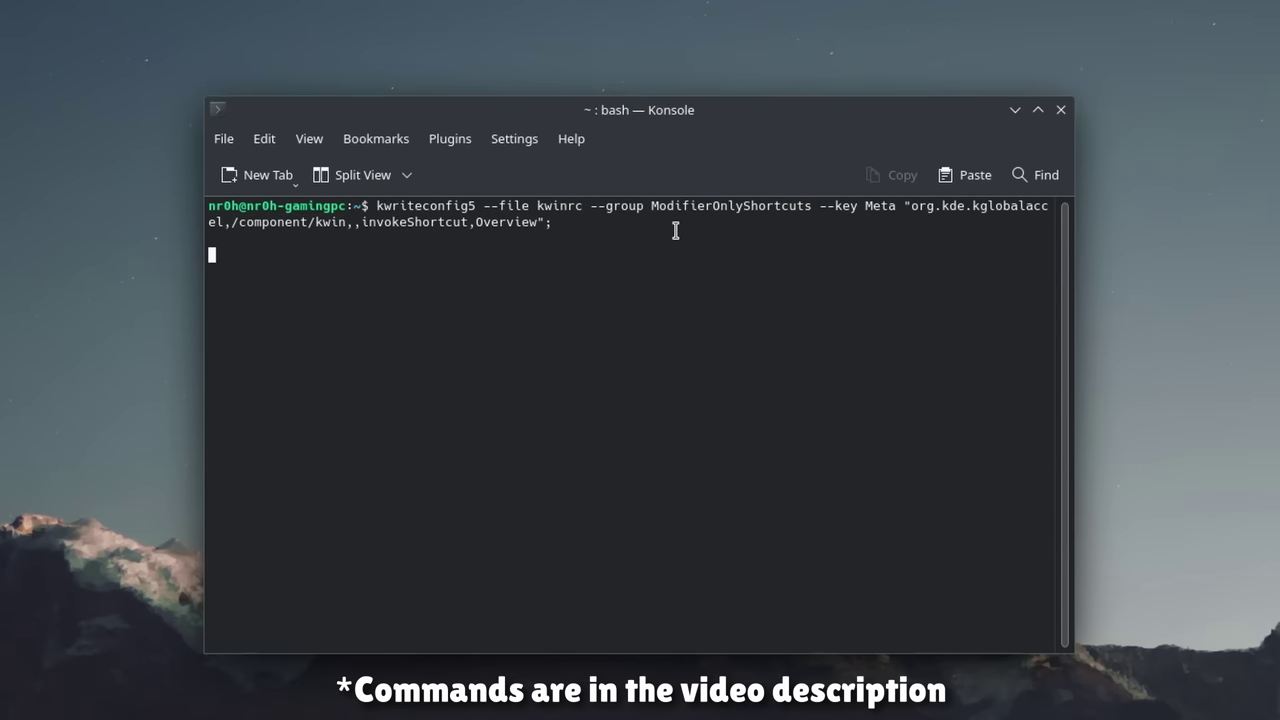
right_click(485, 269)
click(545, 318)
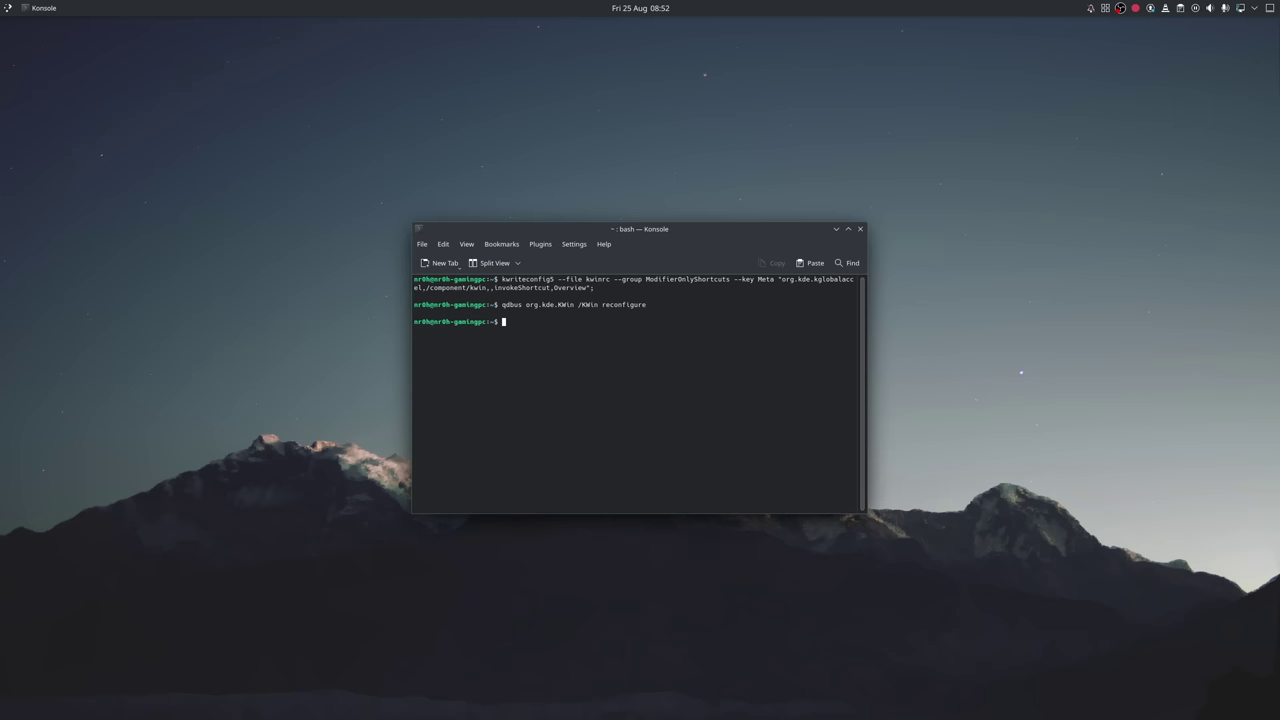
- Test the Meta assignment by toggling the Overview repeatedly
key(super)
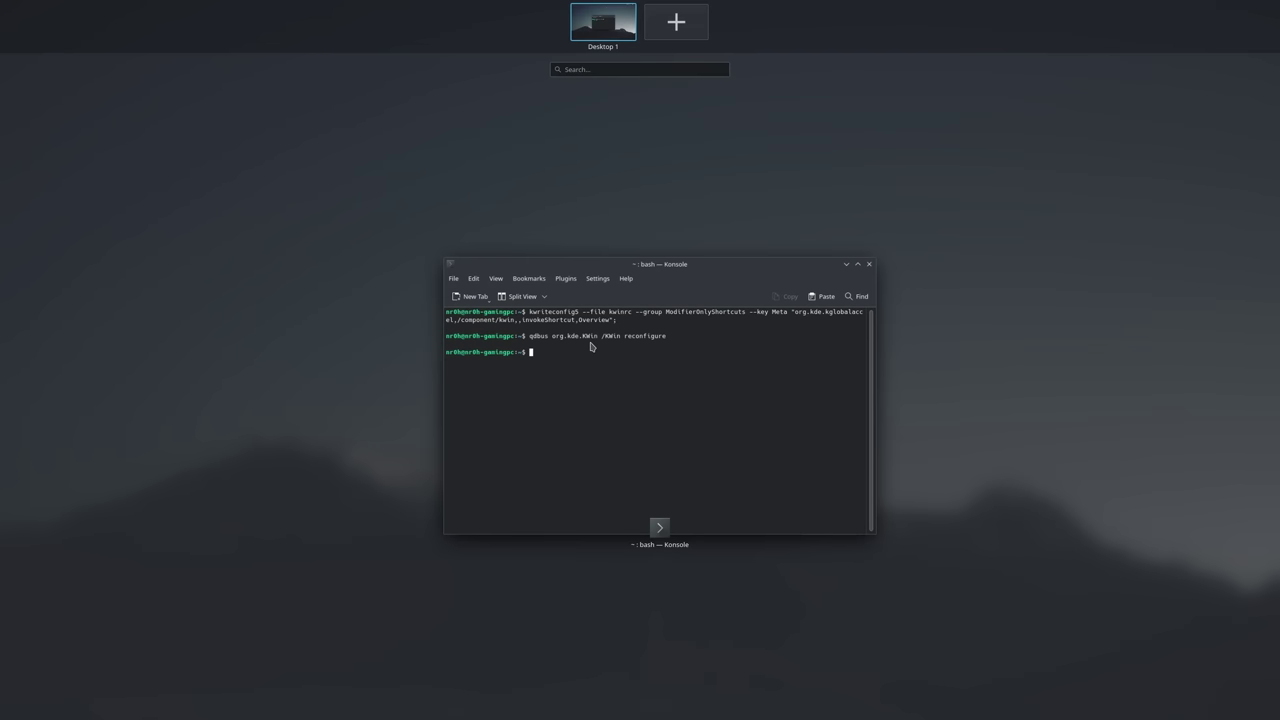
key(super)
key(super)
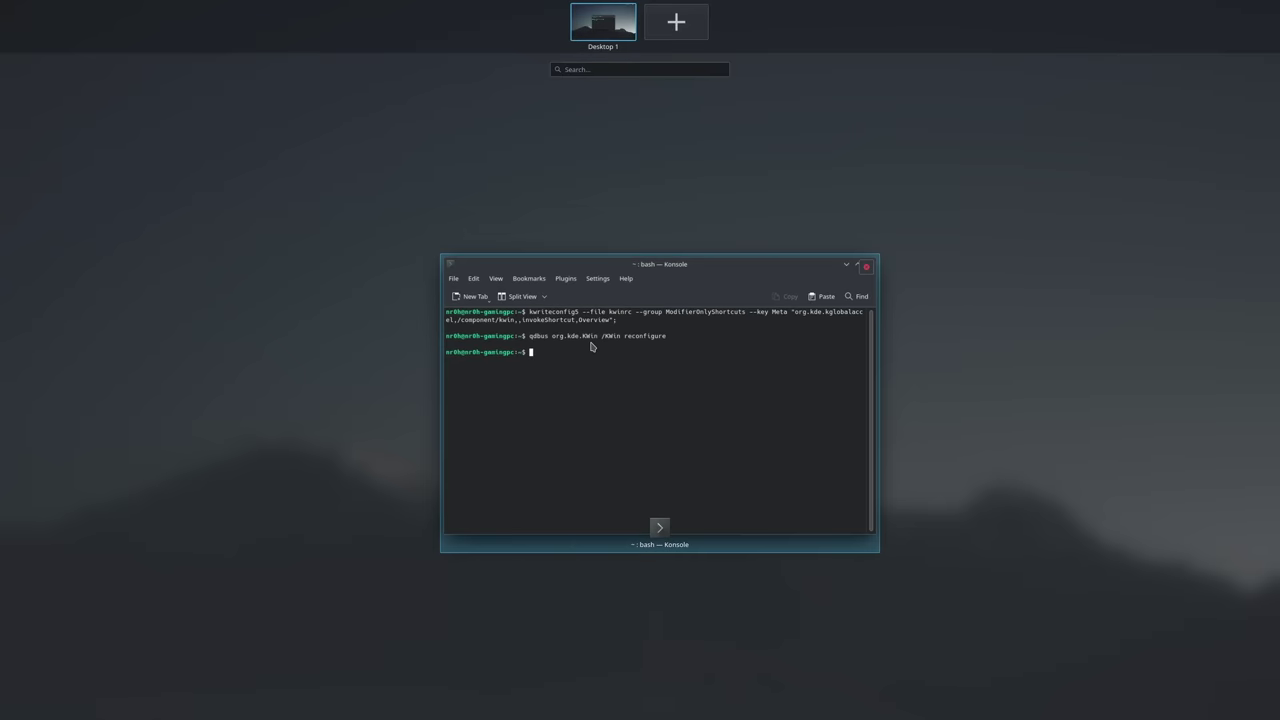
key(super)
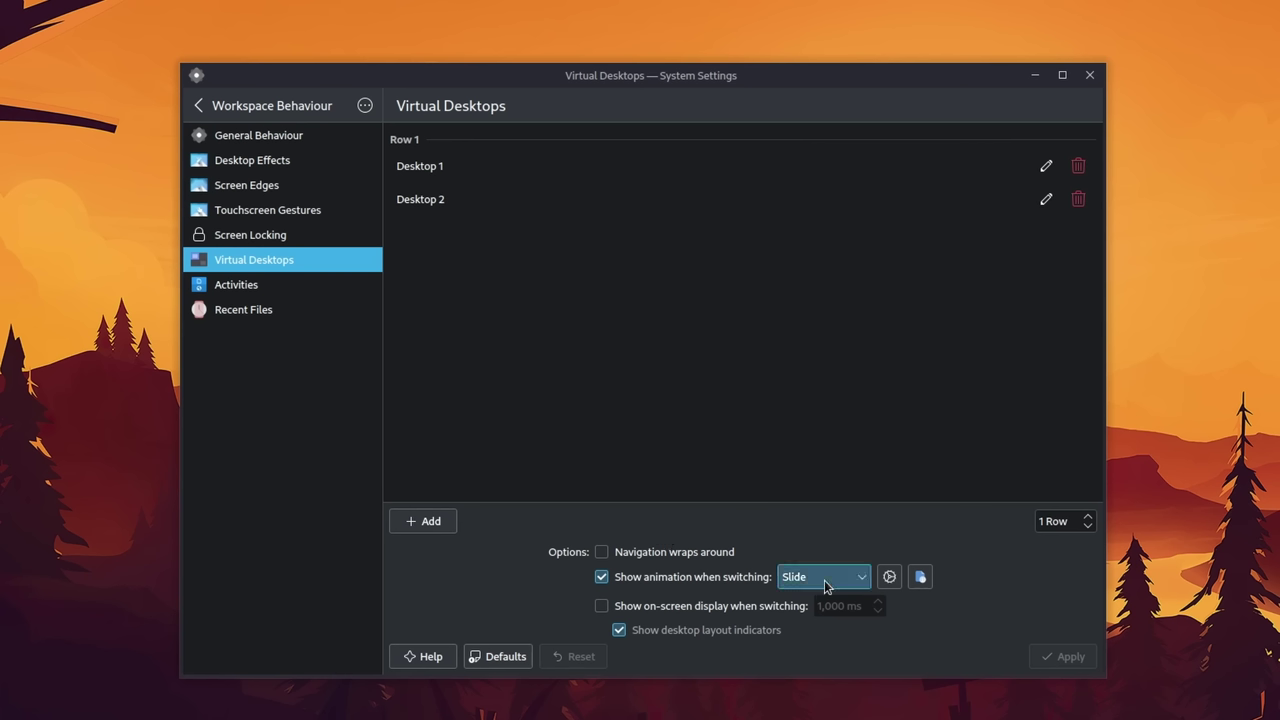
- In the Virtual Desktops settings, choose the animation for switching desktops and open its configuration
click(823, 616)
click(889, 576)
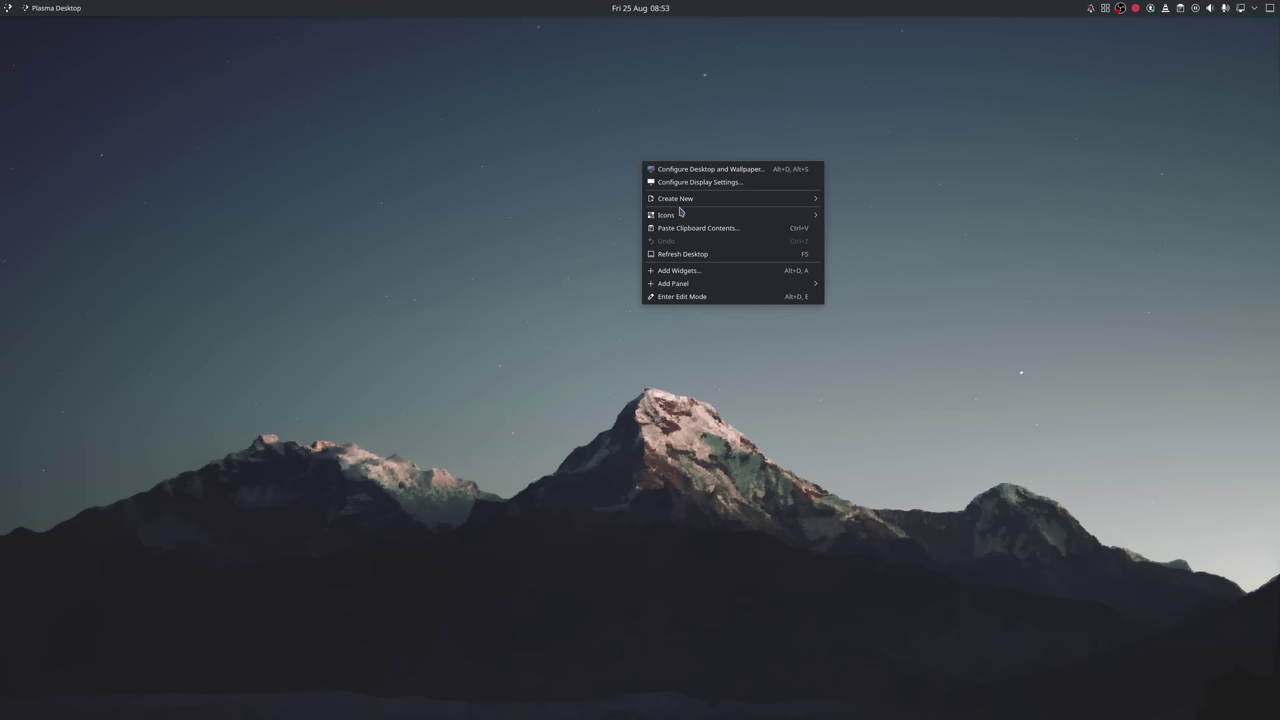
- Open the desktop's Mouse Actions settings and try switching between virtual desktops with the Vertical-Scroll action
click(668, 172)
click(494, 289)
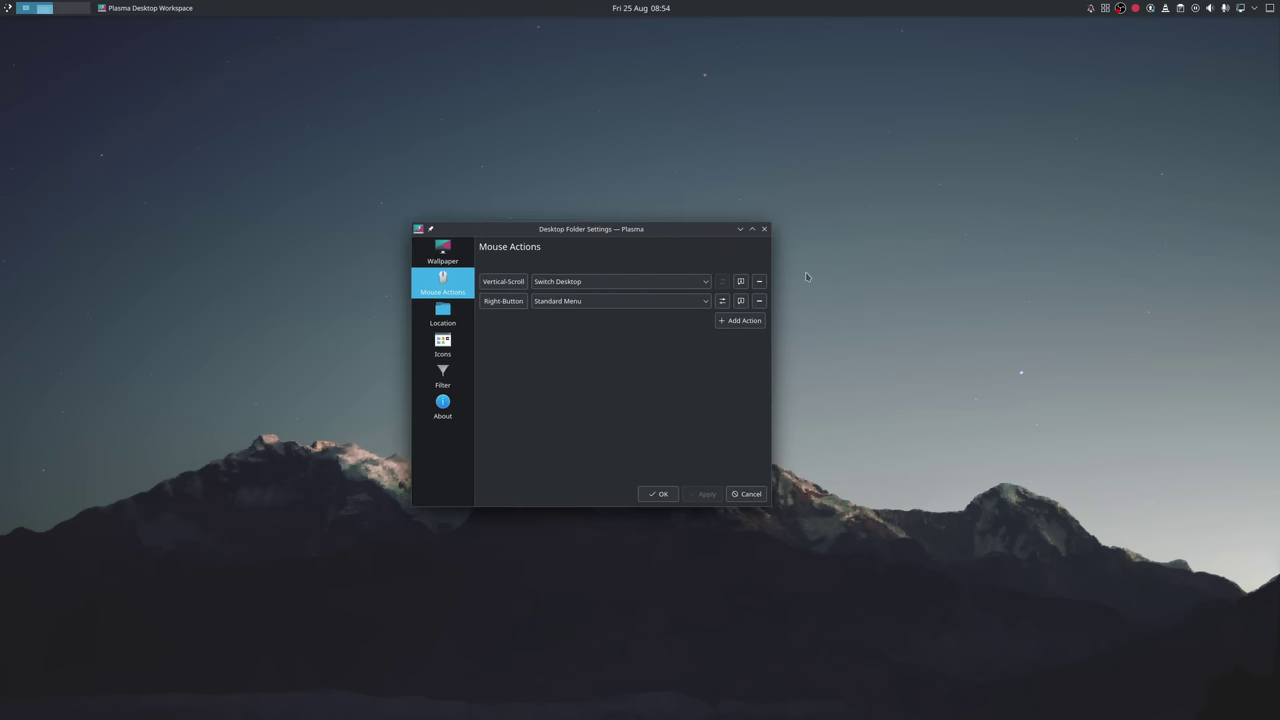
scroll(806, 277, down, 1)
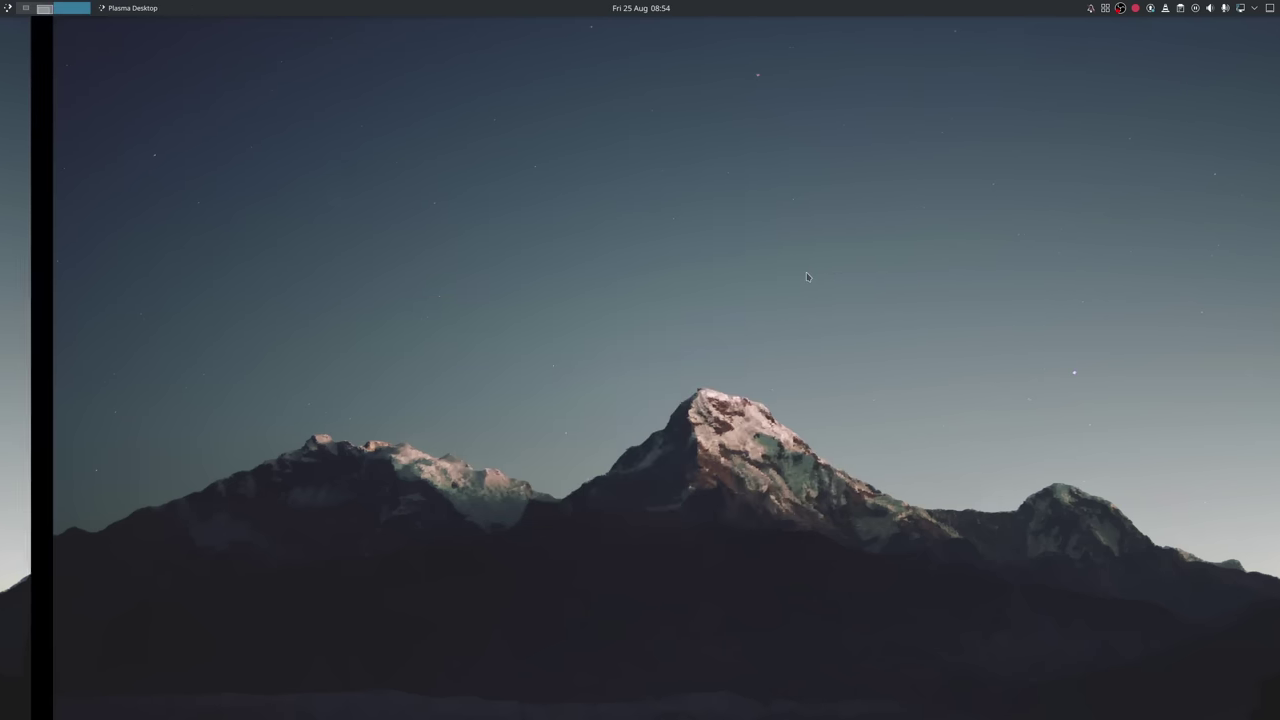
scroll(806, 277, up, 1)
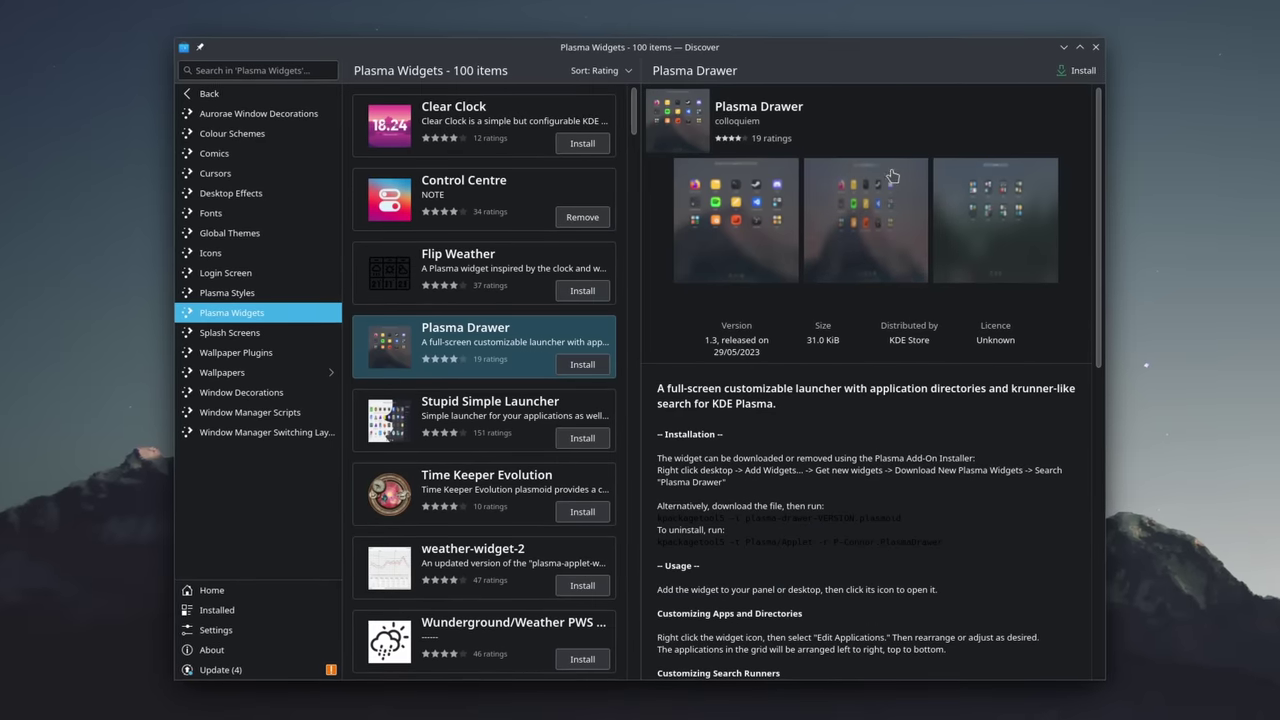
- Install the Plasma Drawer widget from Discover and replace the panel's Application Launcher with it
click(1082, 68)
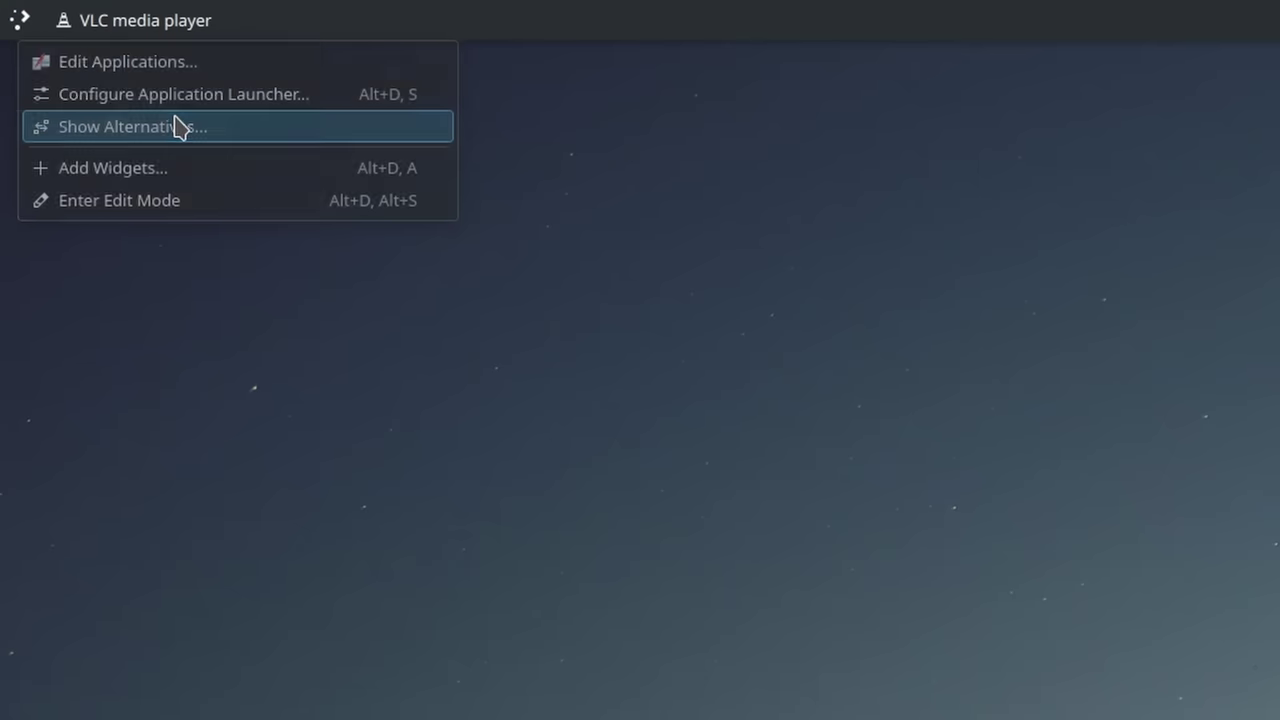
click(177, 126)
click(236, 402)
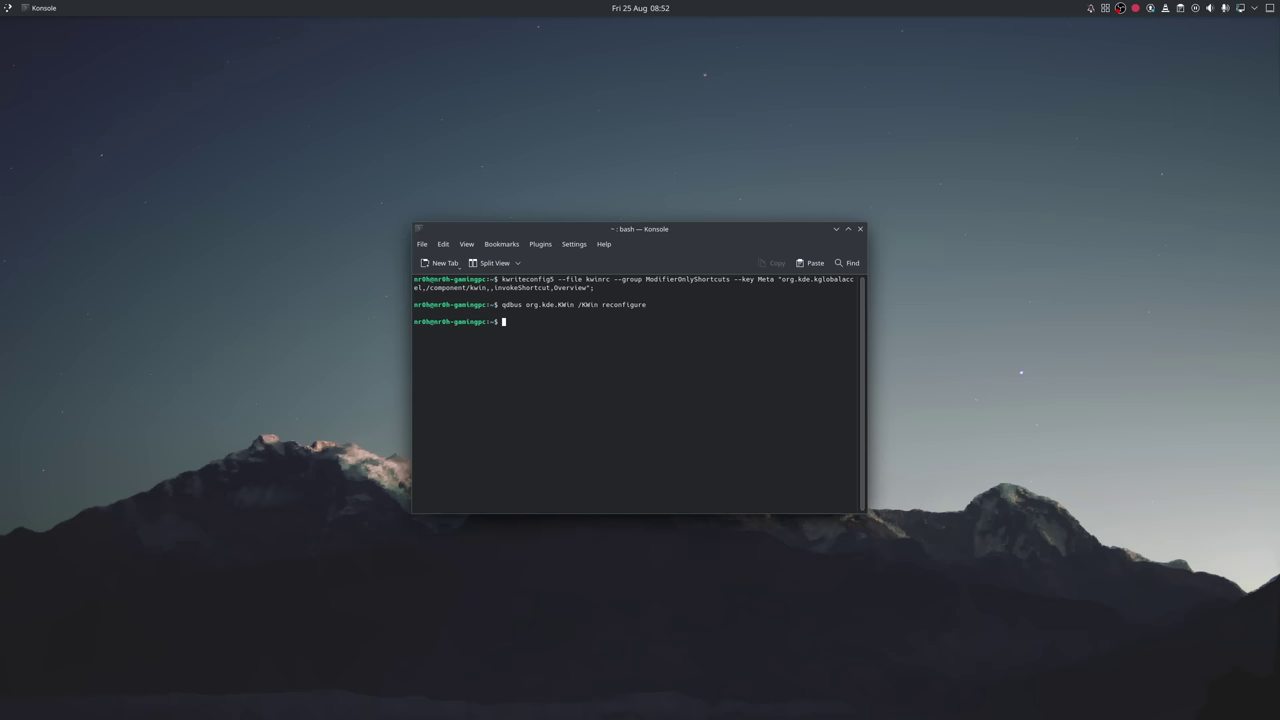
- Toggle the Overview to check the Meta assignment, and open the full-screen Plasma Drawer launcher from the panel
key(super)
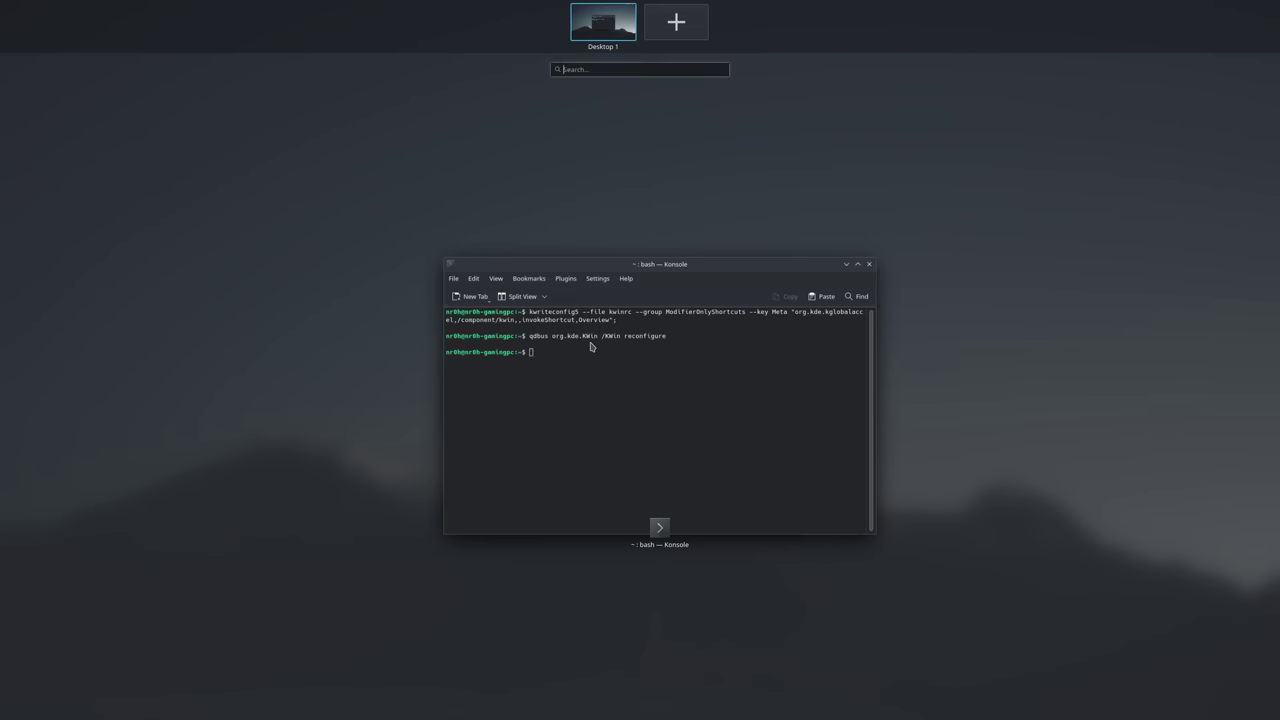
key(super)
key(super)
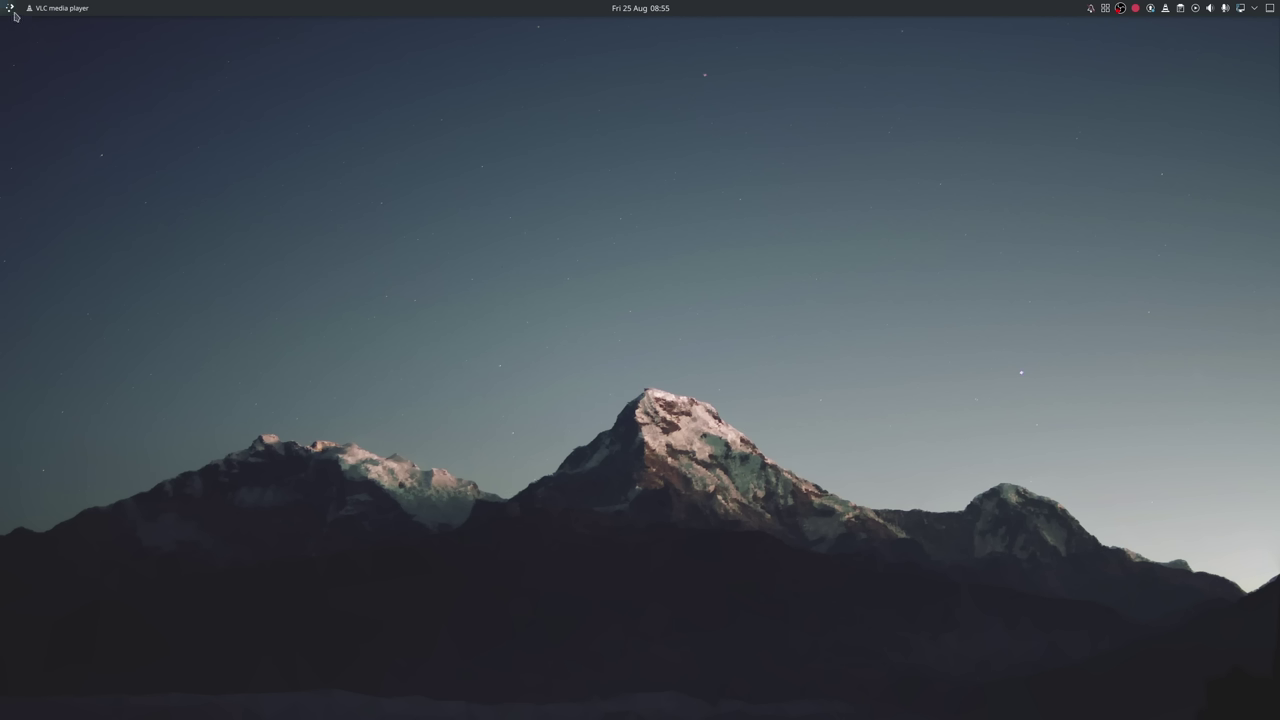
click(14, 16)
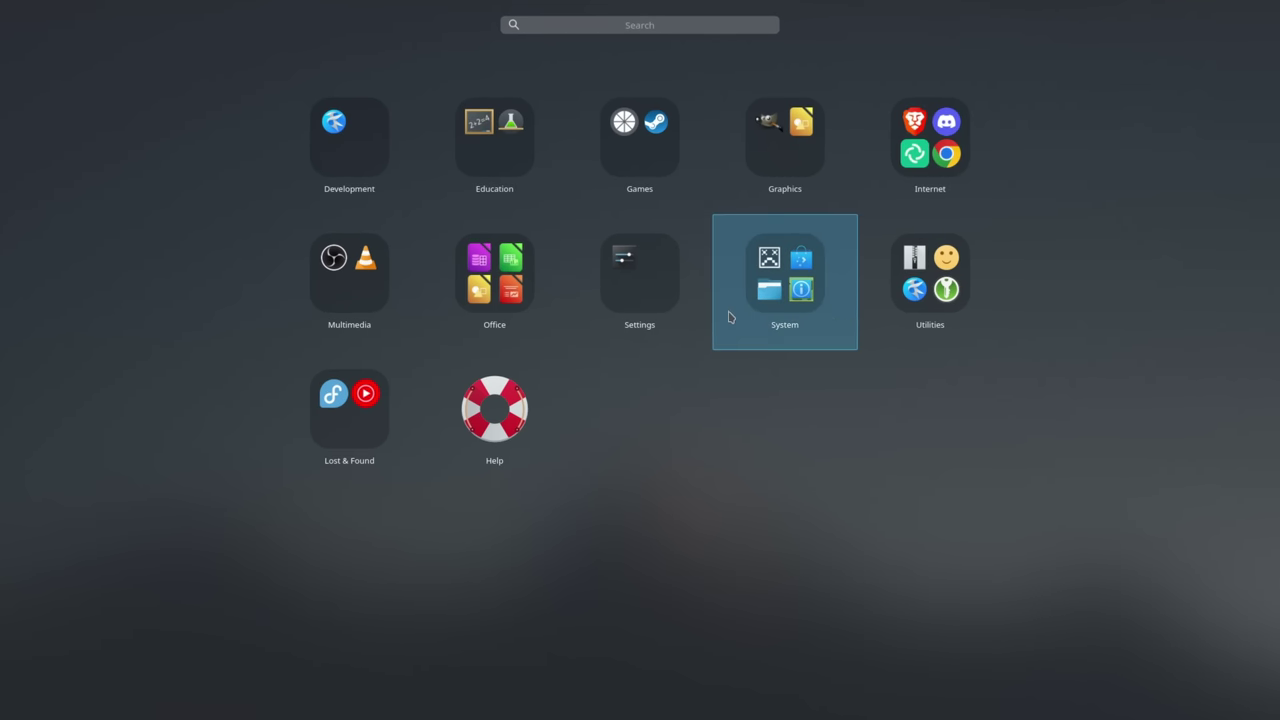
- Look inside the launcher's Office folder, and move the Help (Help Centre) entry up to the Development group in the KDE Menu Editor
click(515, 298)
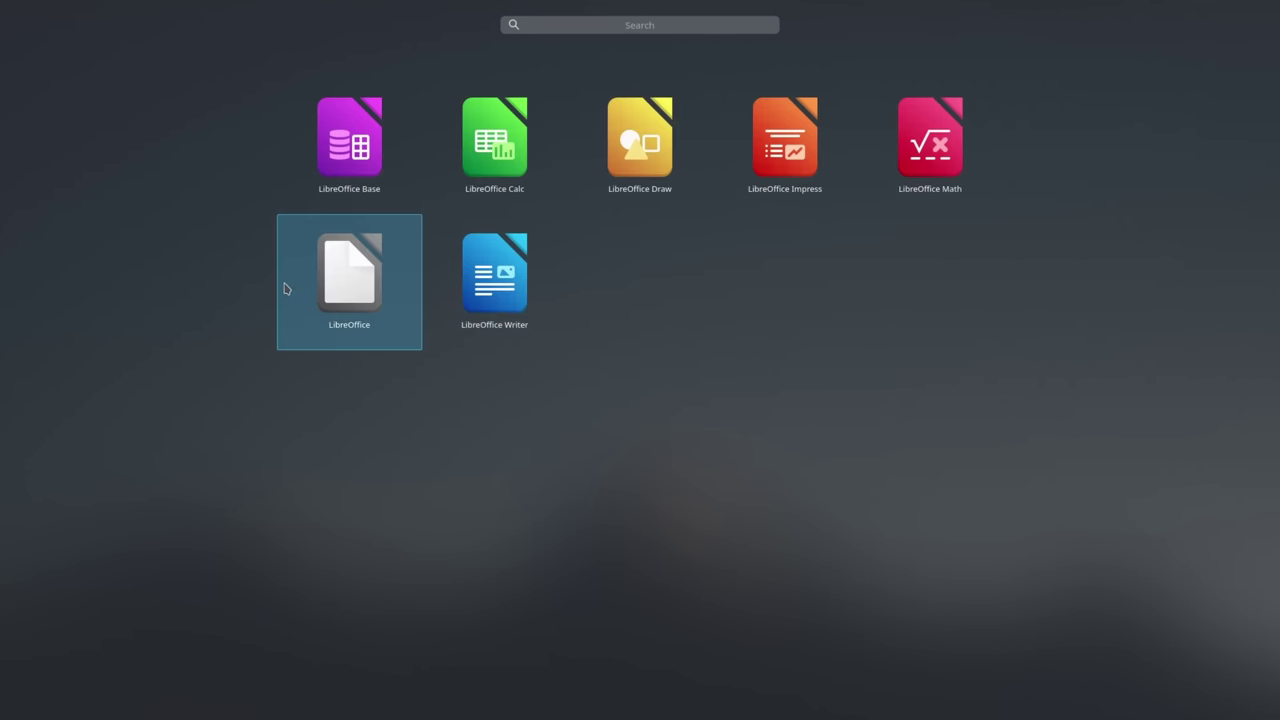
key(Escape)
right_click(10, 8)
click(45, 24)
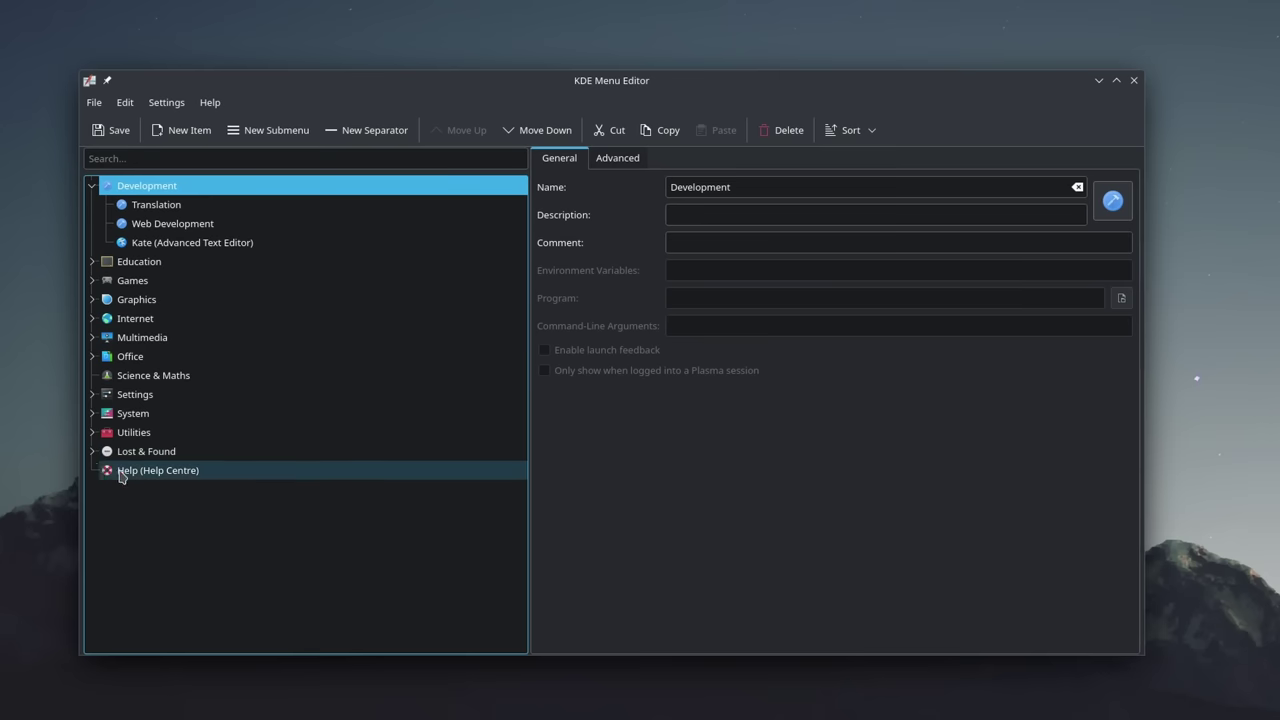
click(411, 533)
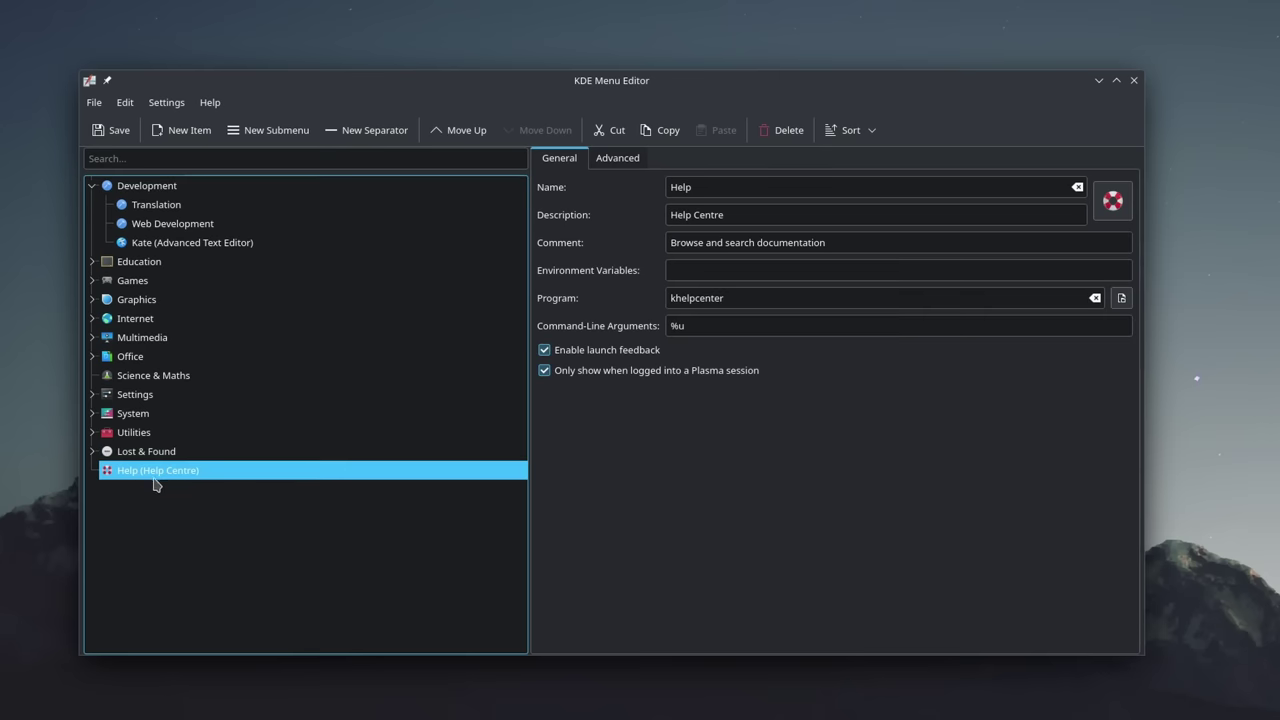
drag(148, 472, 157, 194)
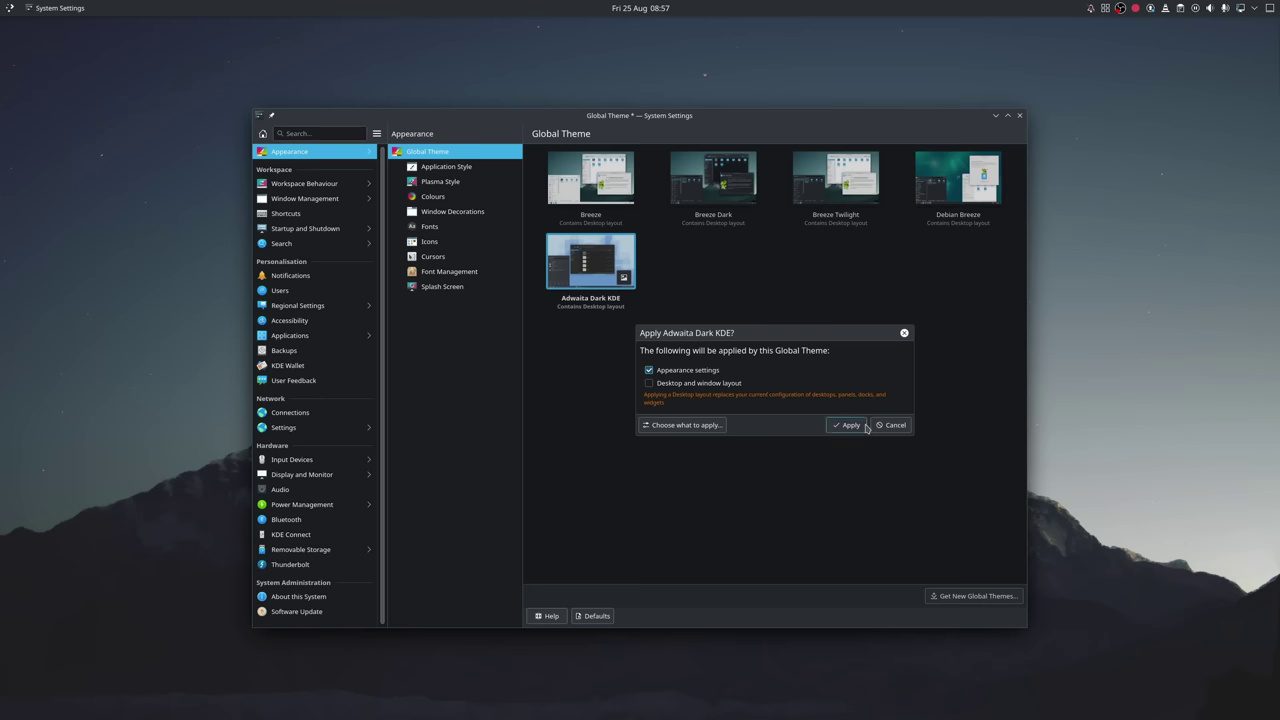
- Apply the Adwaita Dark KDE appearance settings without its desktop layout, choosing Adwaita icons and cursors and the Cantarell Regular font
click(848, 425)
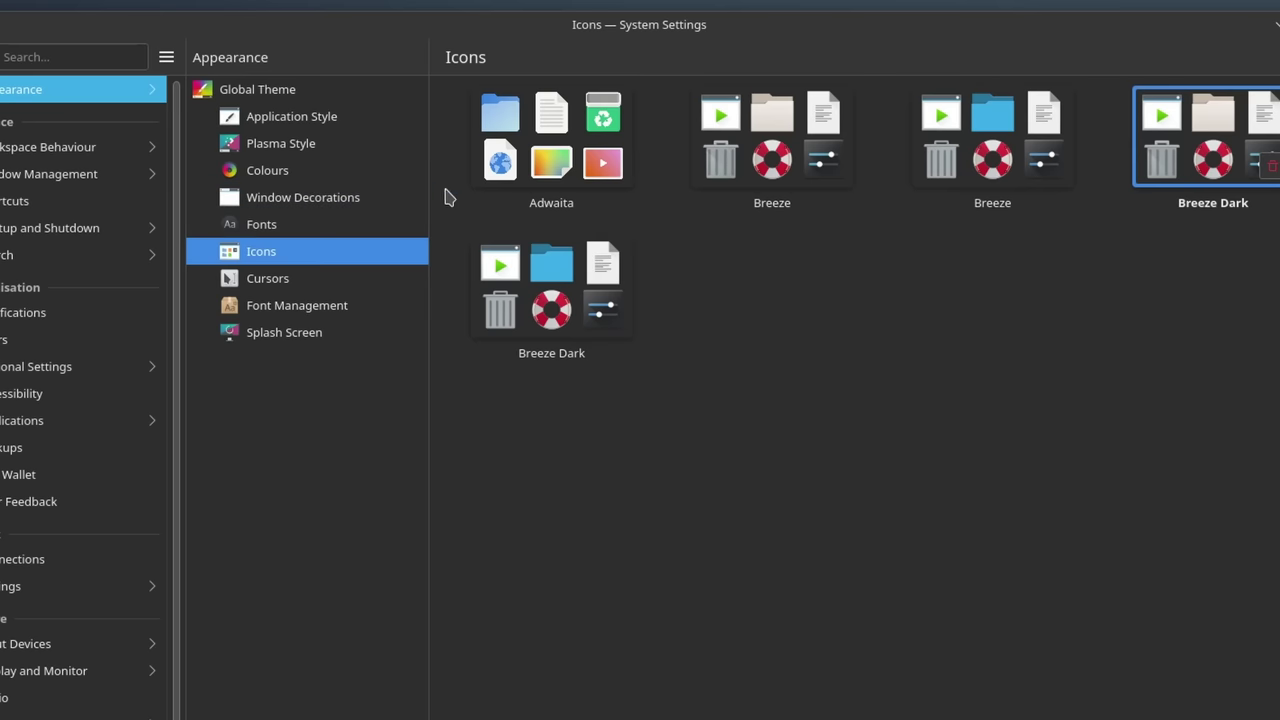
click(545, 165)
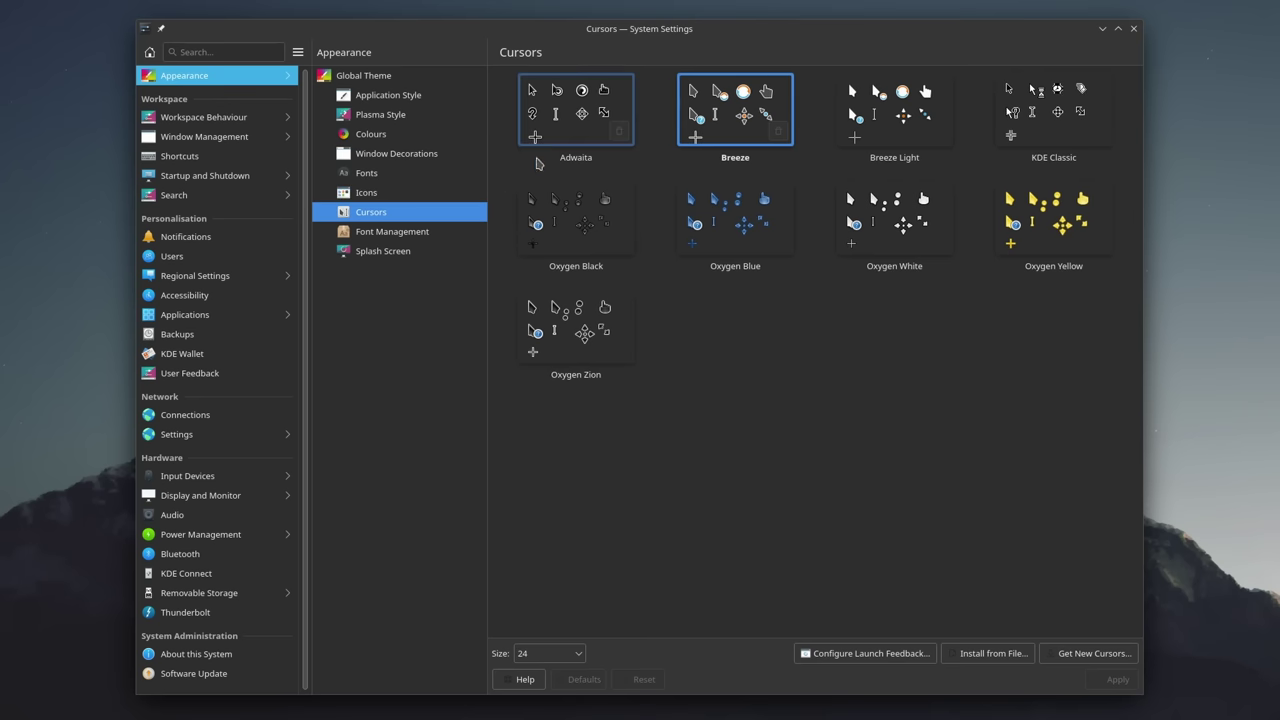
click(553, 147)
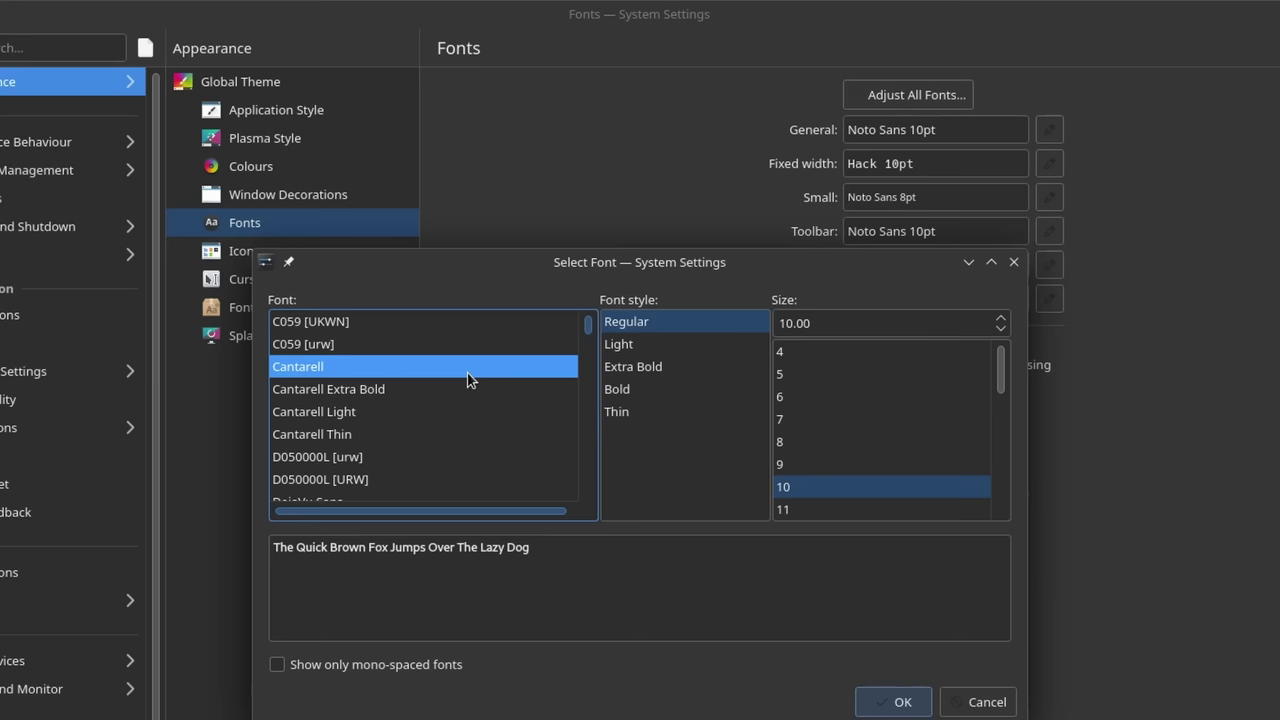
click(676, 312)
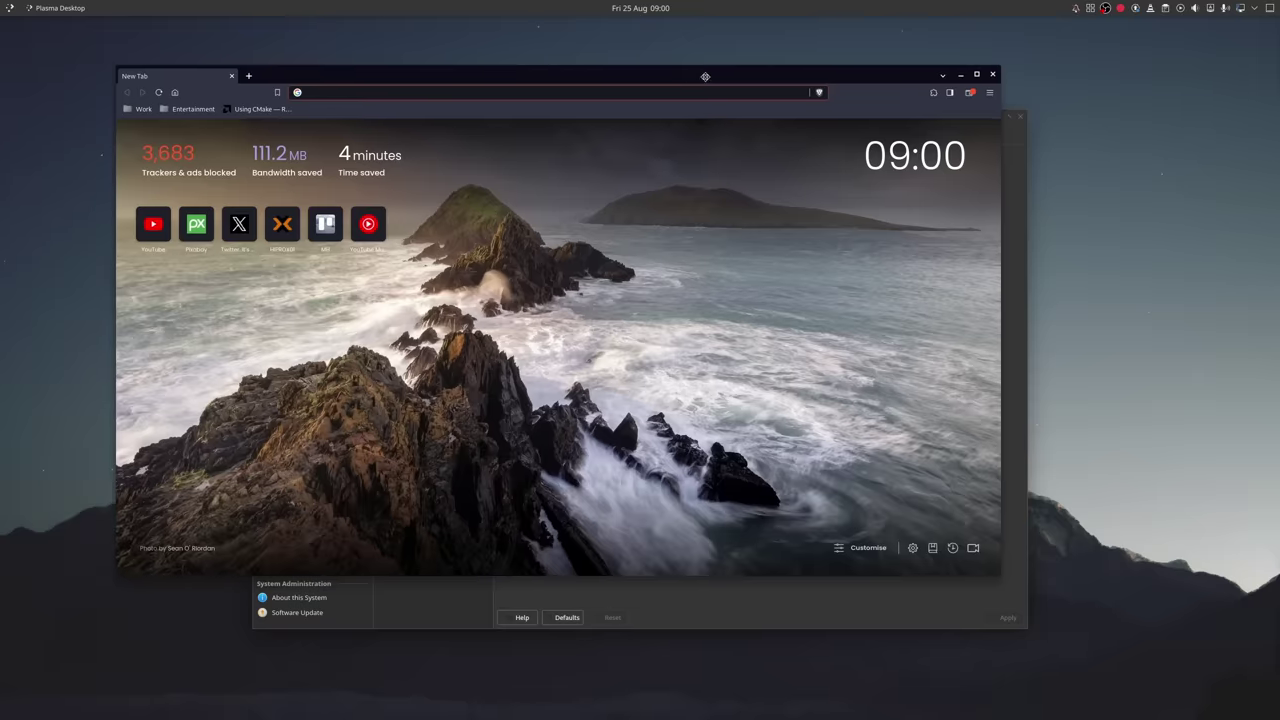
- Try the current task switcher between System Settings and Brave, and close the Brave window
key(alt+Tab)
key(alt+Tab)
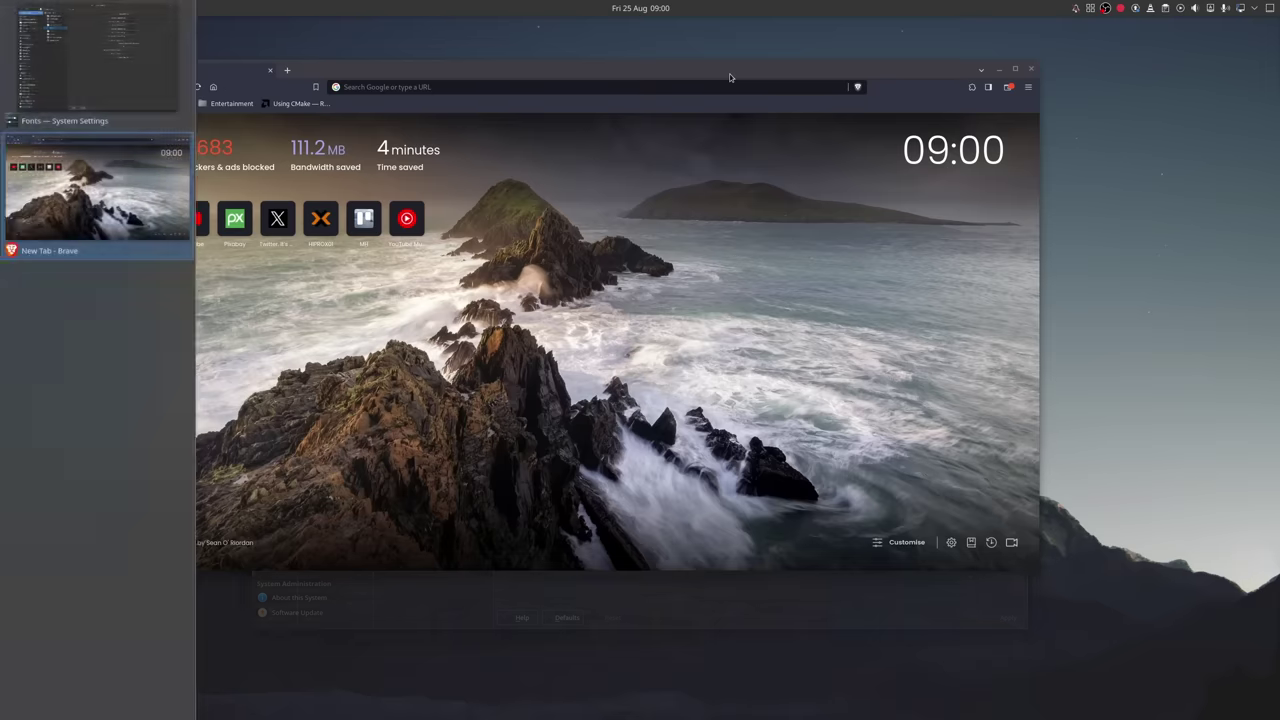
click(1030, 71)
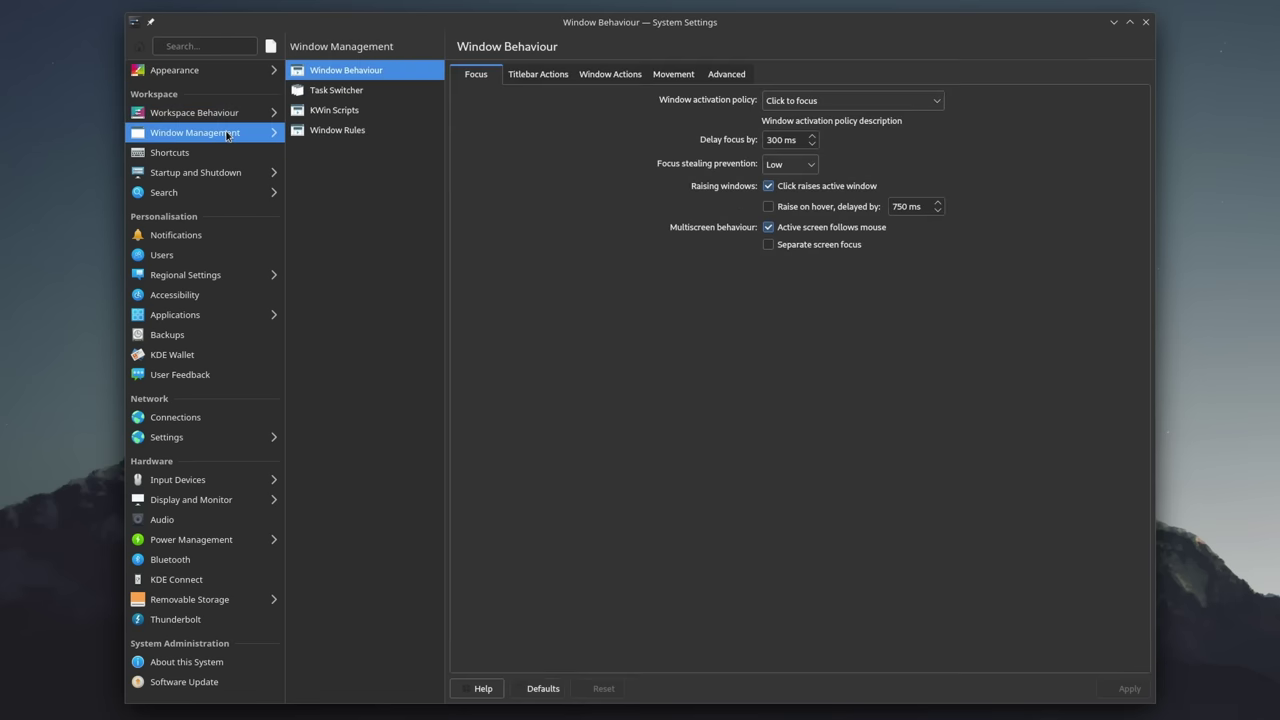
- In the Task Switcher settings, install the Thumbnail Switcher layout and select it as the main visualisation
click(380, 91)
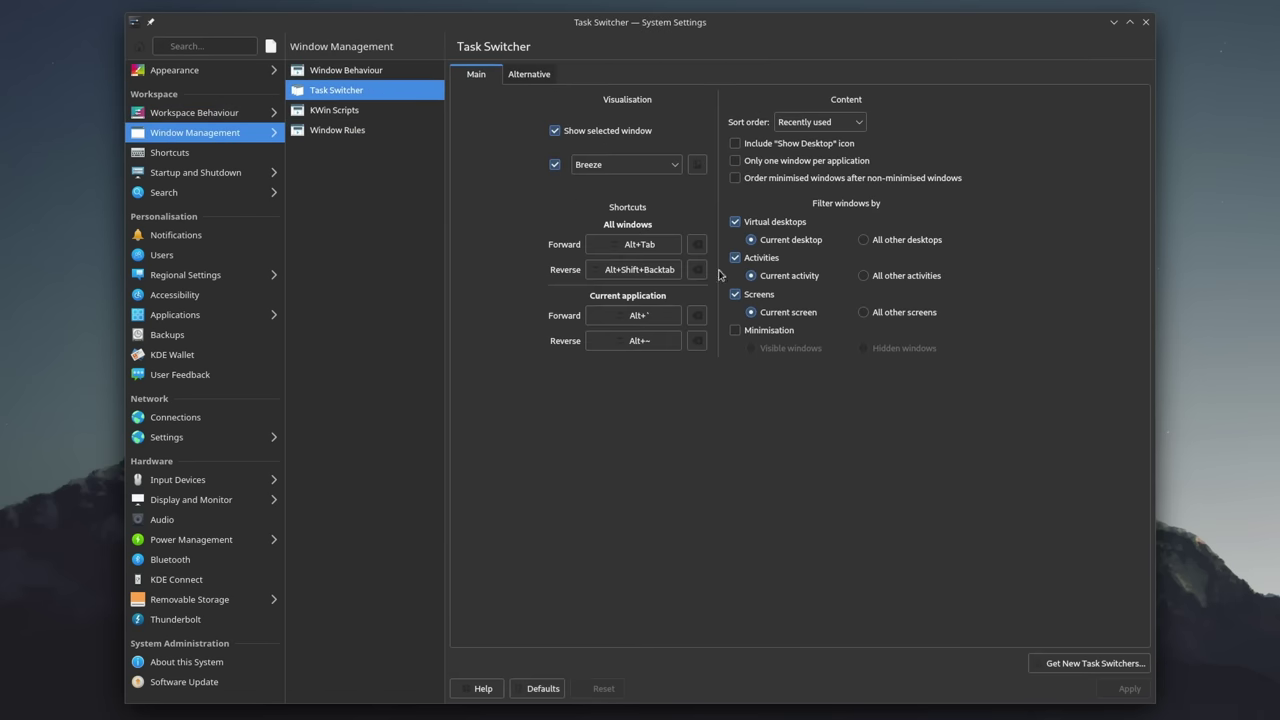
click(1097, 664)
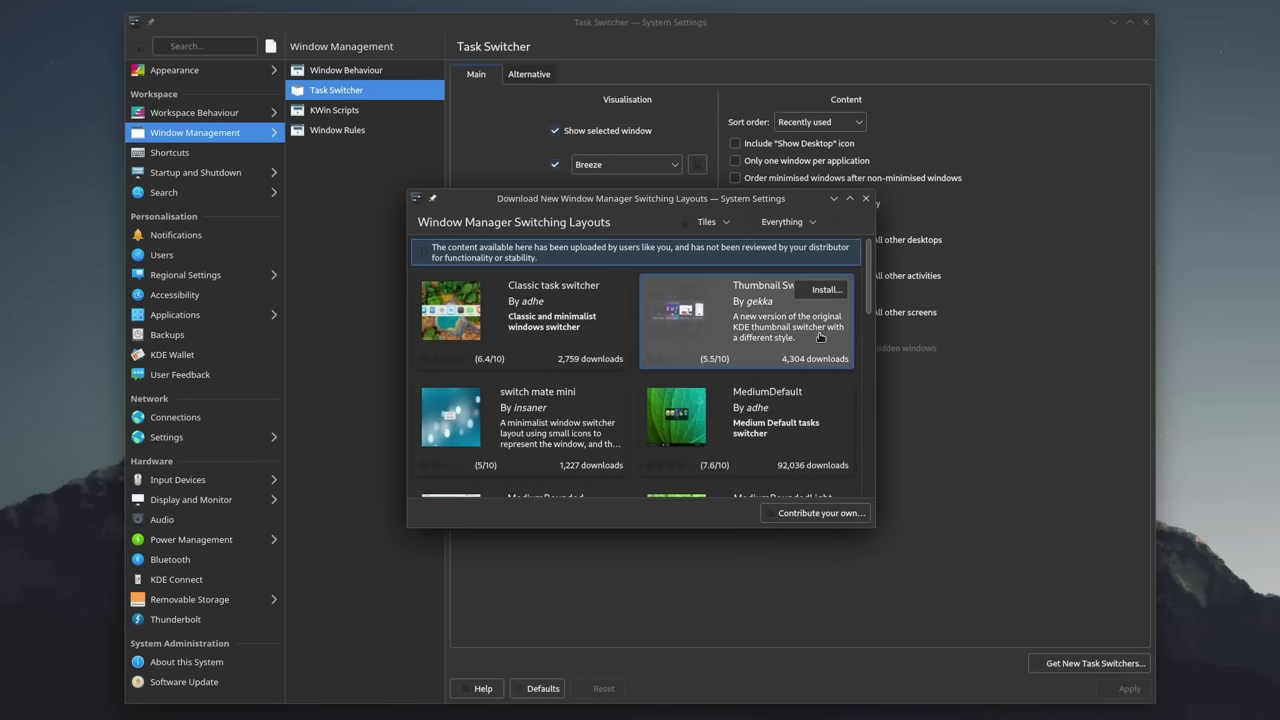
click(785, 305)
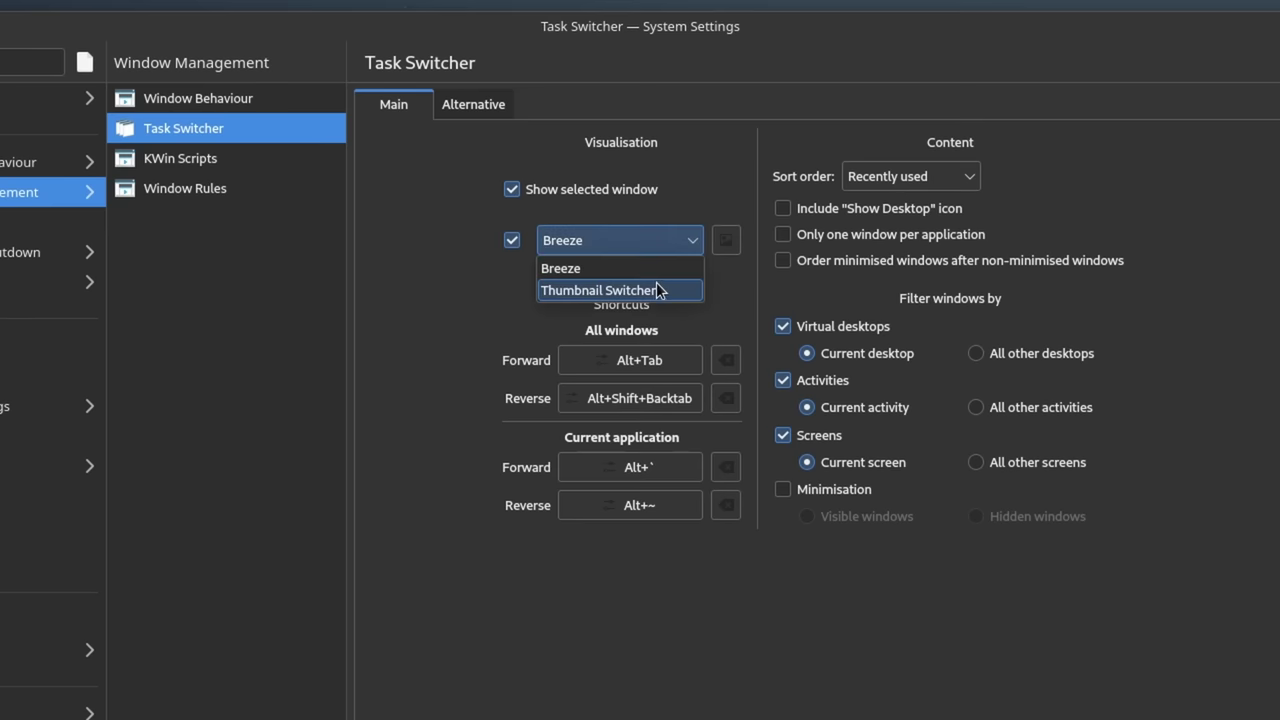
click(657, 287)
- Search for "dol" in the Overview and launch the Dolphin file manager
key(super)
text(do)
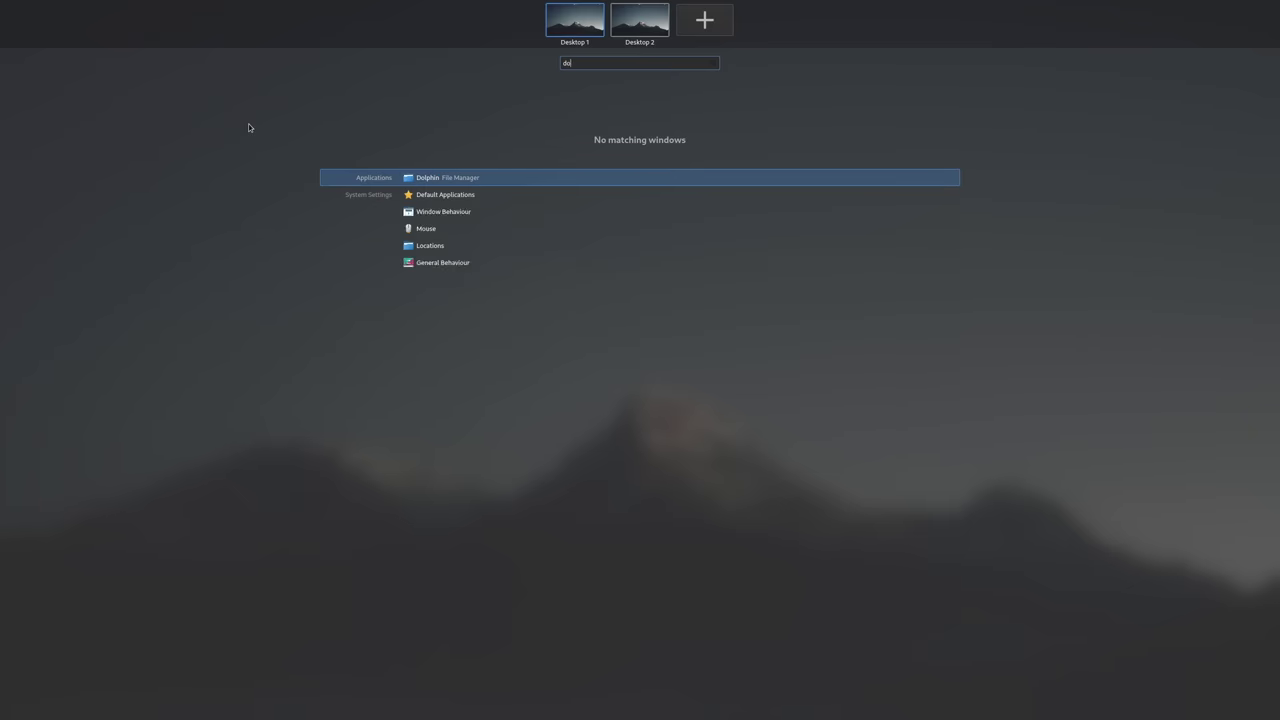
text(l)
key(Return)
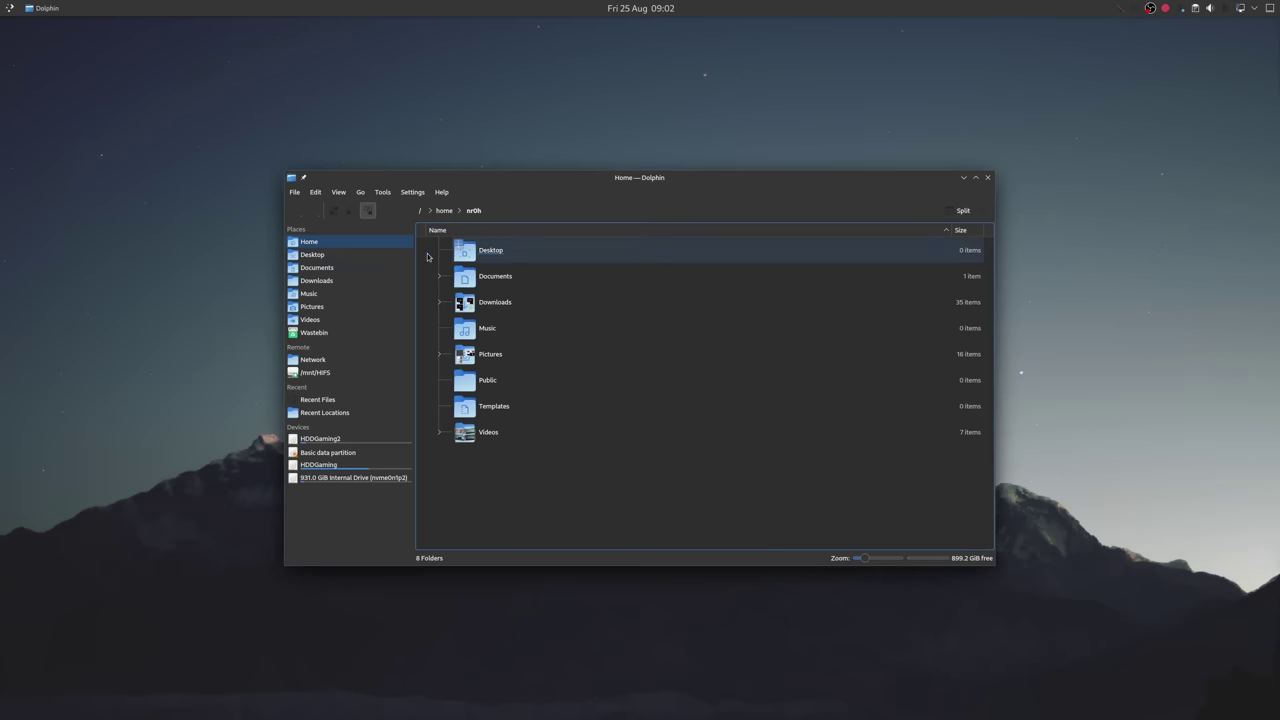
click(332, 257)
- Search for "soft" in the full-screen application launcher and launch Software
click(10, 10)
text(soft)
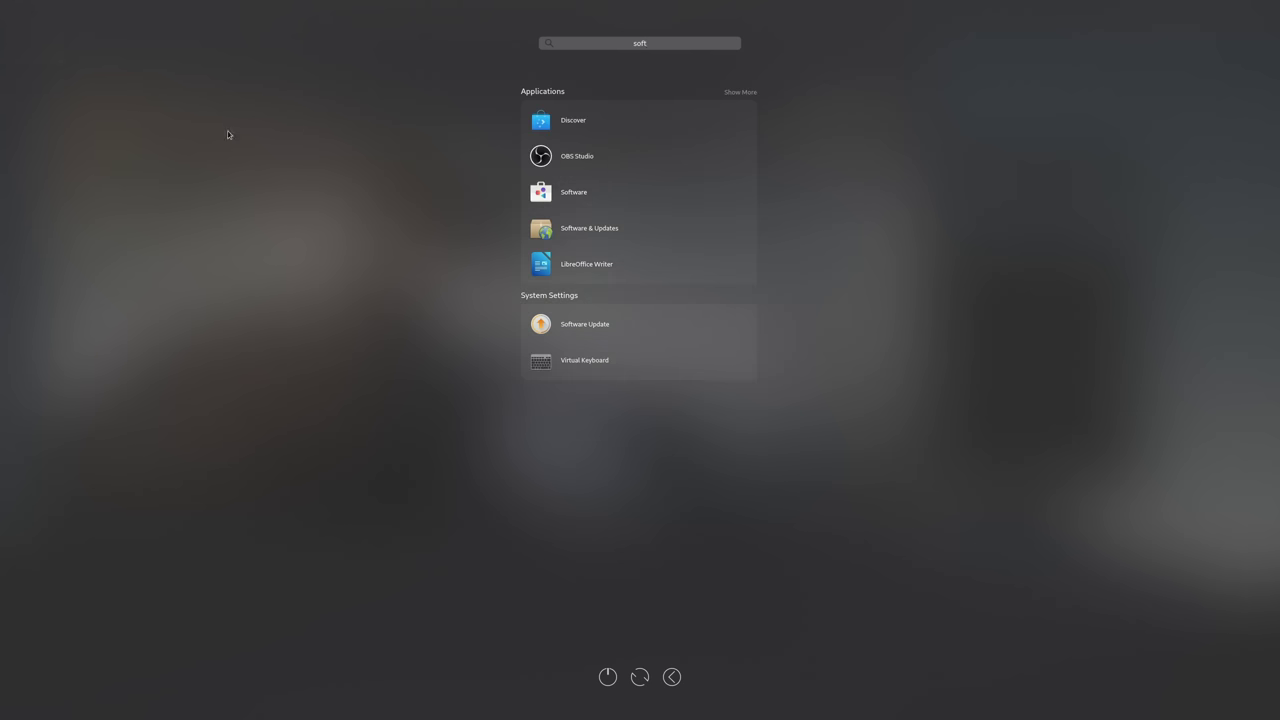
click(612, 192)
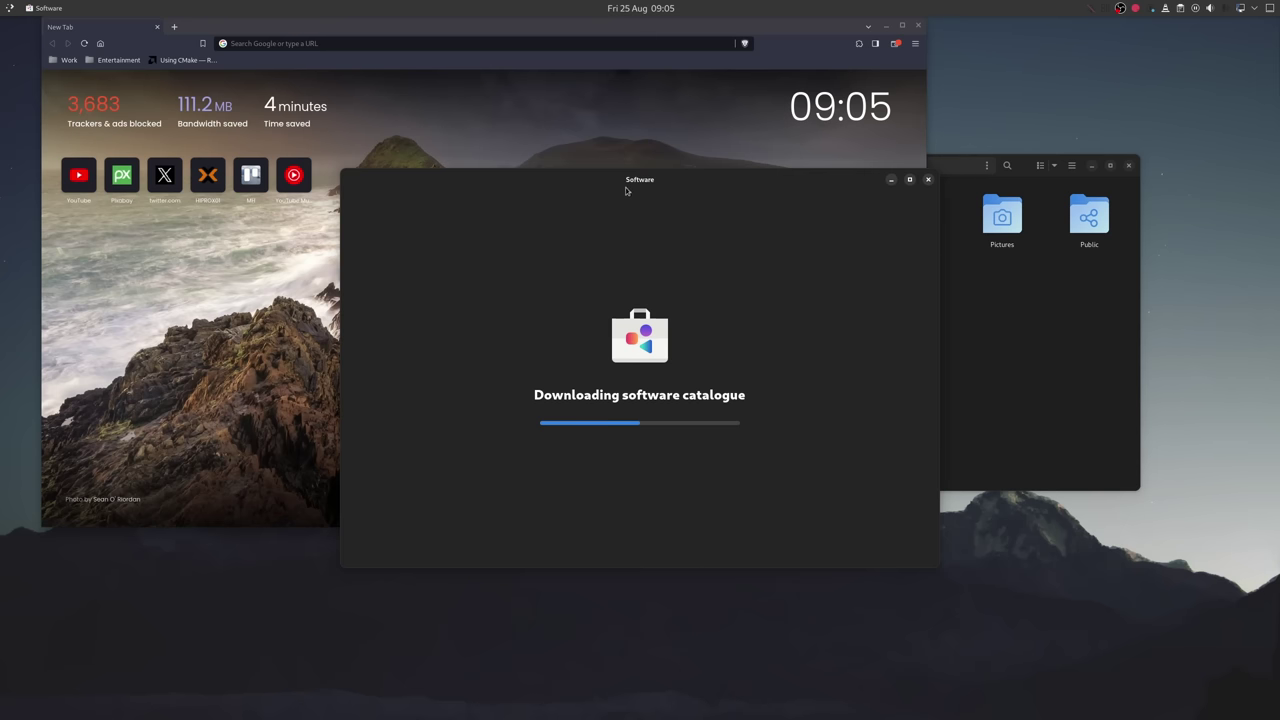
- Switch to the Files and Brave windows through the Overview, and launch the Brave browser from the Overview search
key(super)
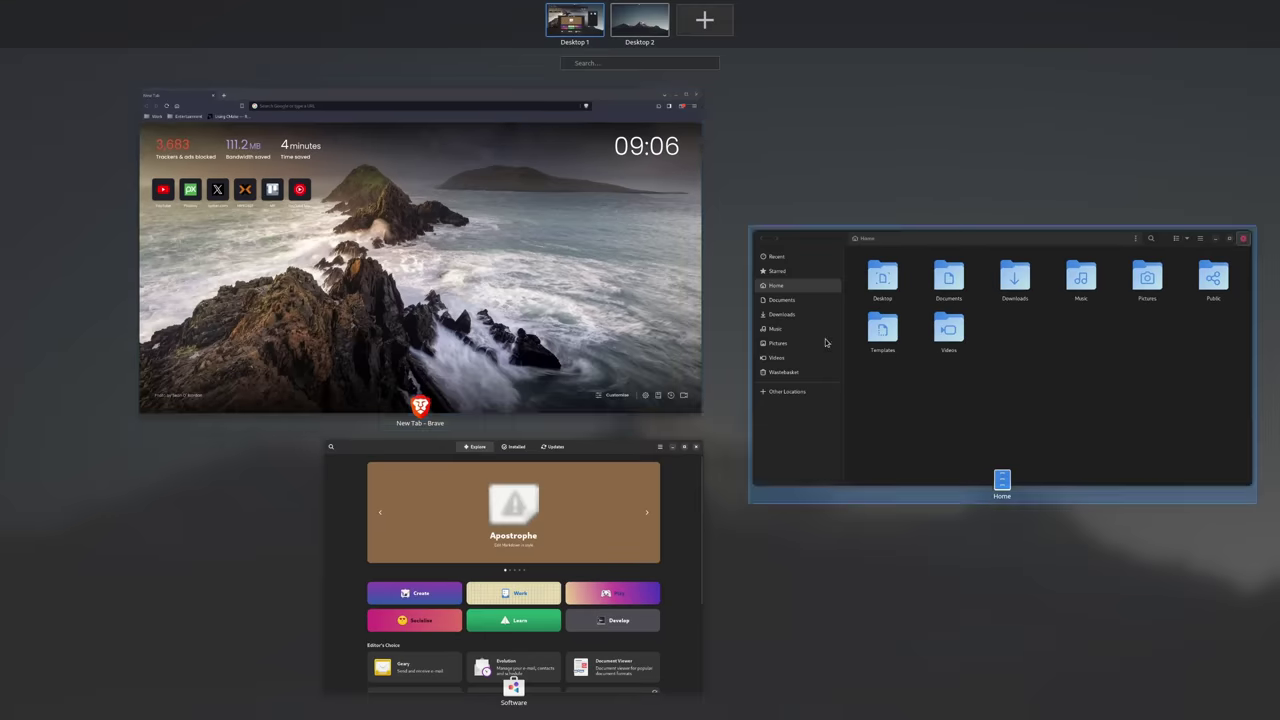
click(828, 339)
key(super)
click(368, 177)
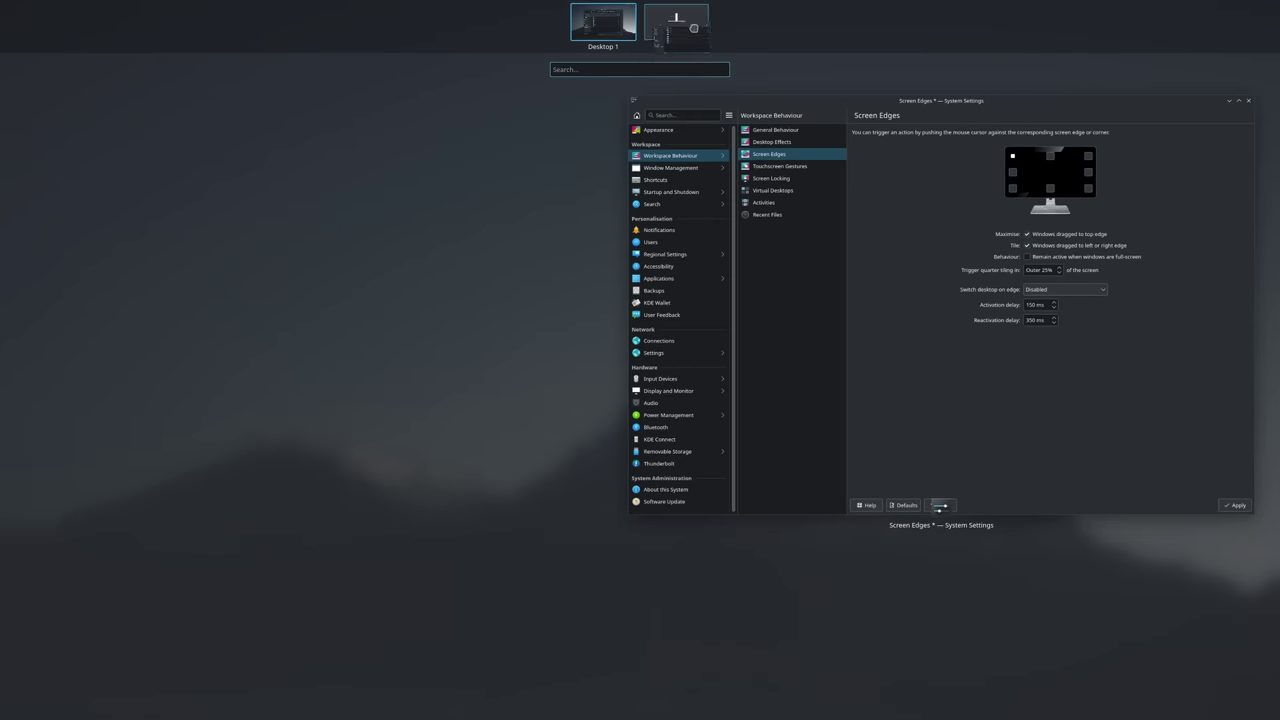
text(b)
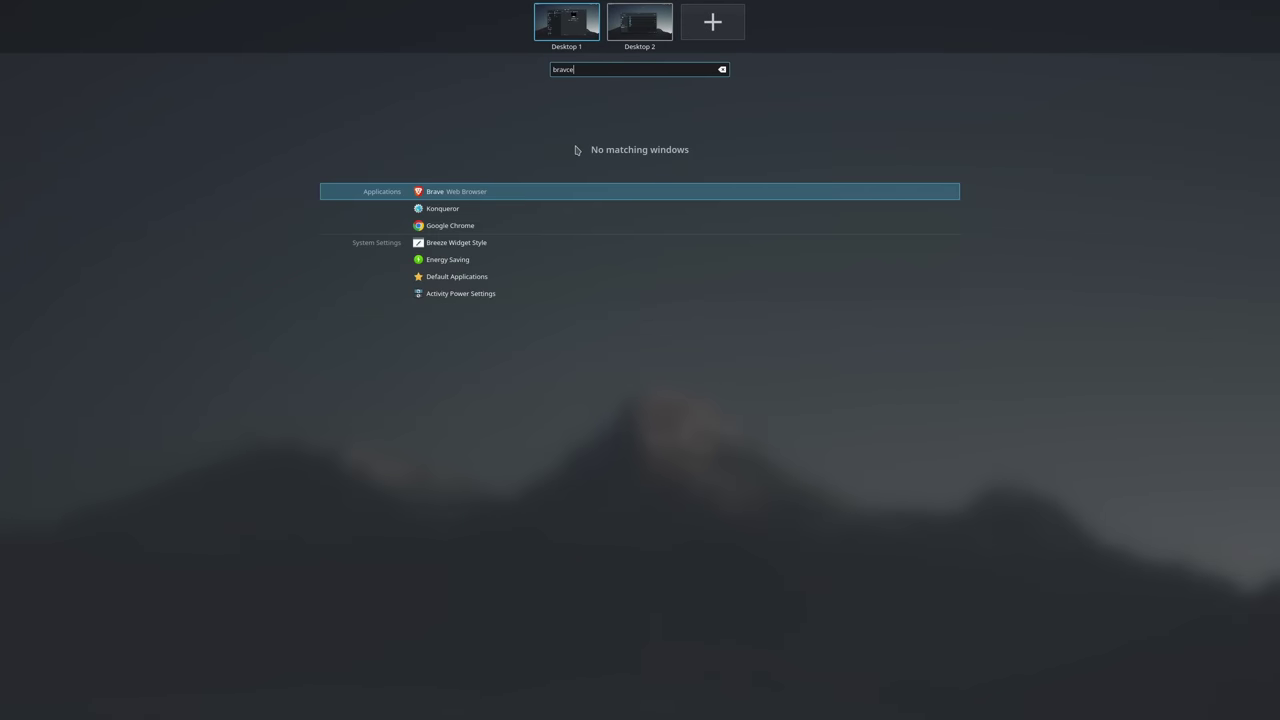
key(Return)
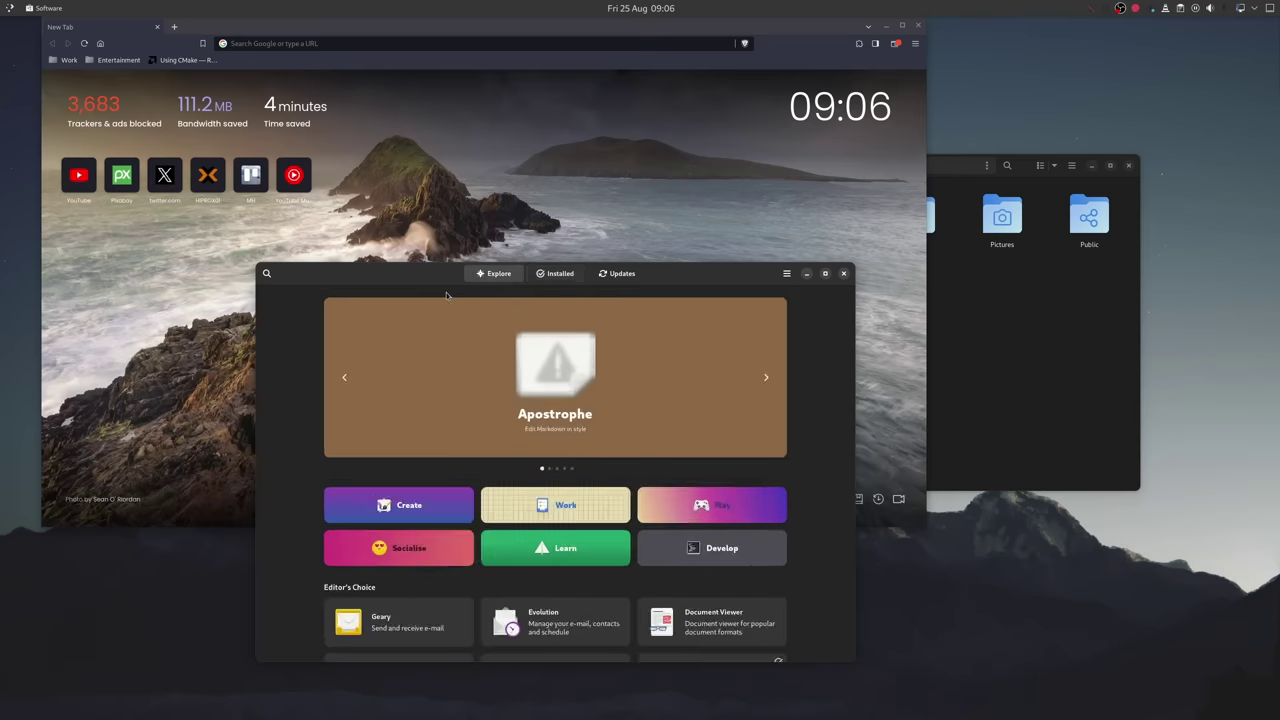
- Toggle the Overview, show the Explore page in Software, and bring the Files window to the front through the Overview
key(super)
key(super)
key(super)
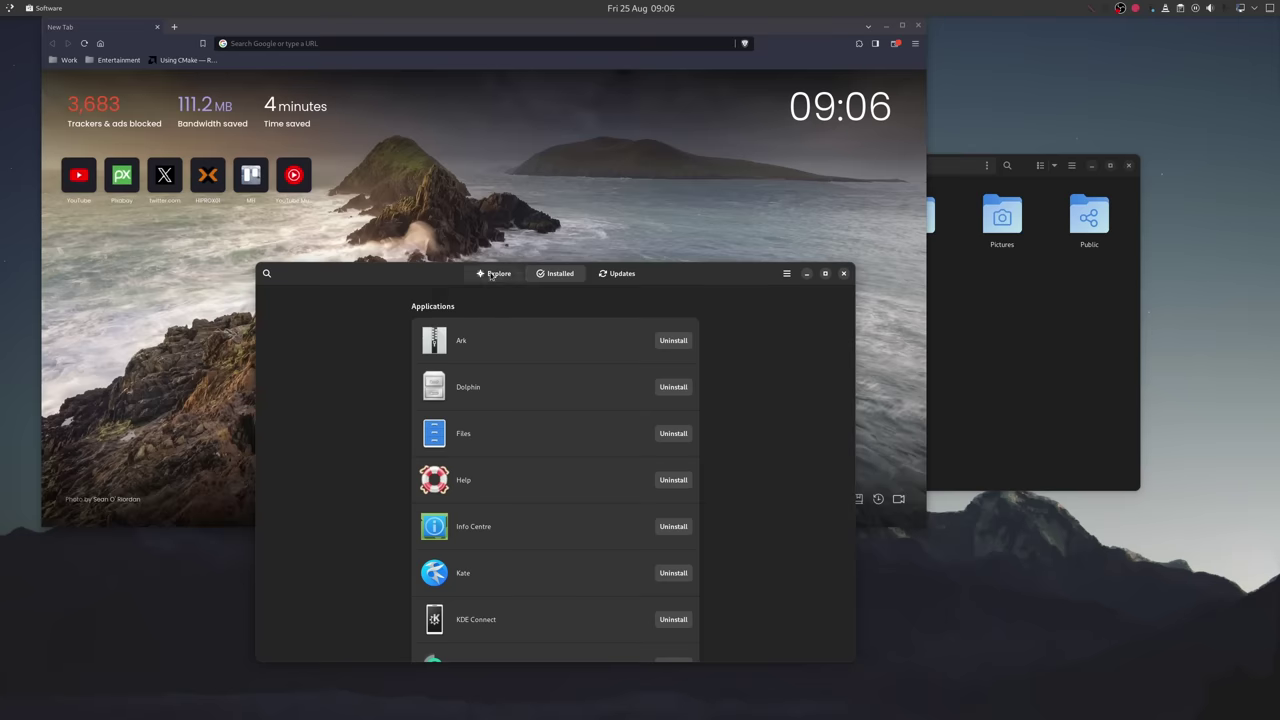
click(468, 272)
key(super)
click(830, 343)
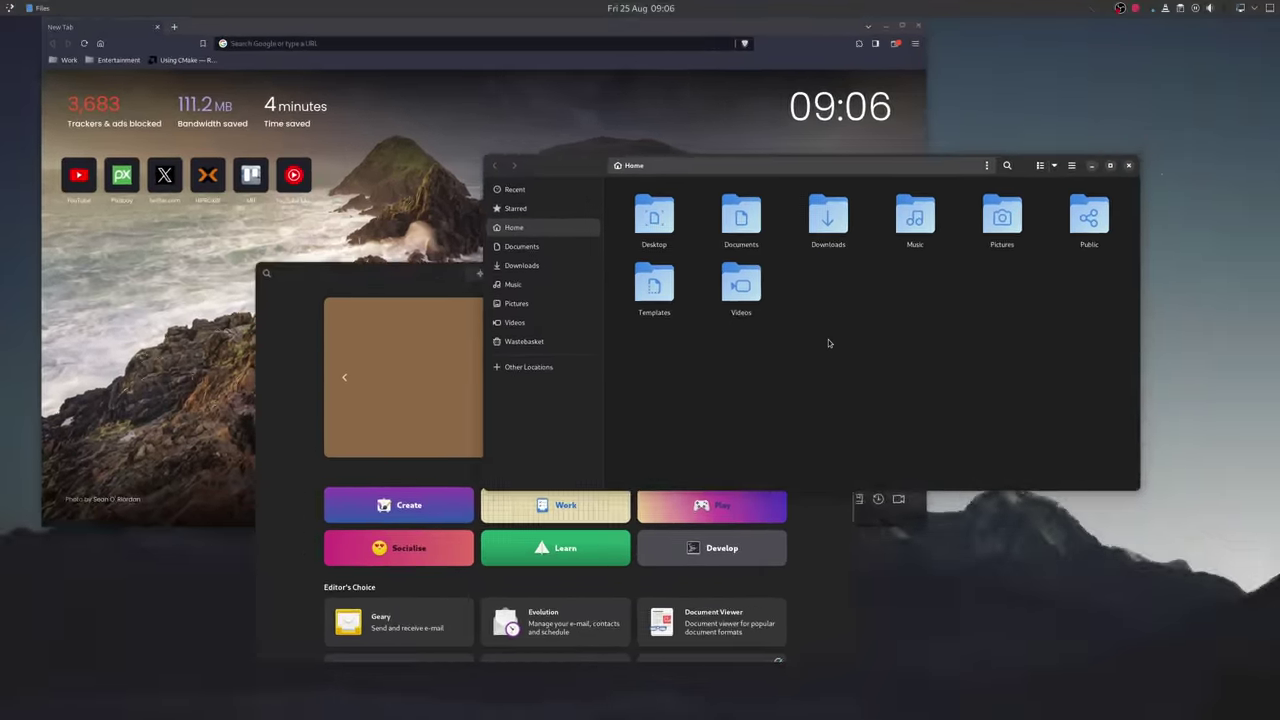